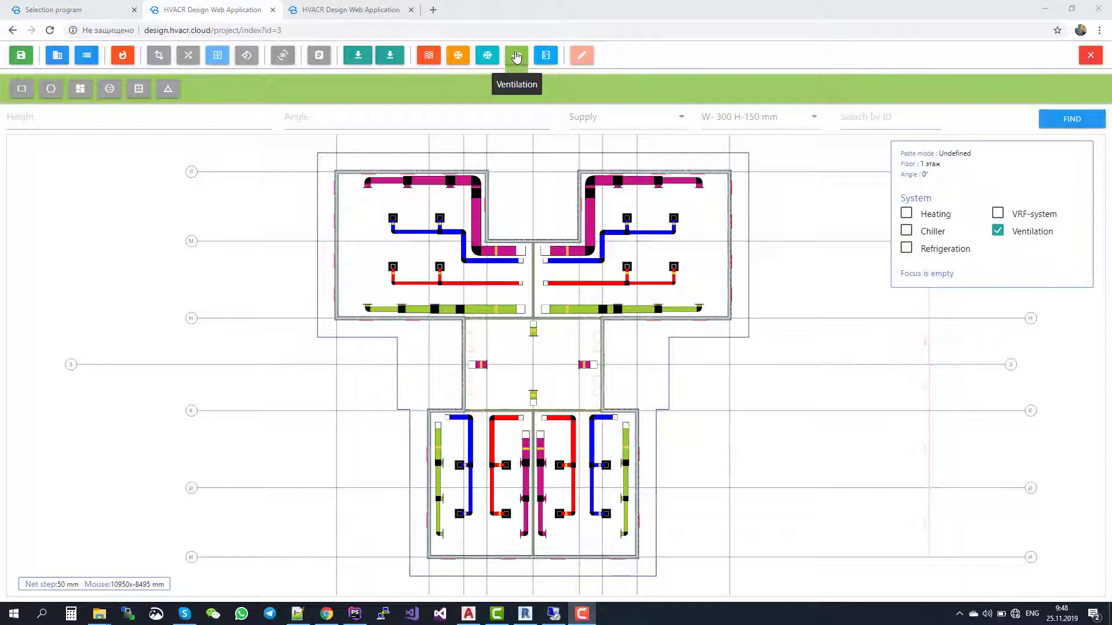
Step: Draw a W-300 H-150 mm rectangular supply duct with a horizontal run turning into a short vertical leg
click(517, 56)
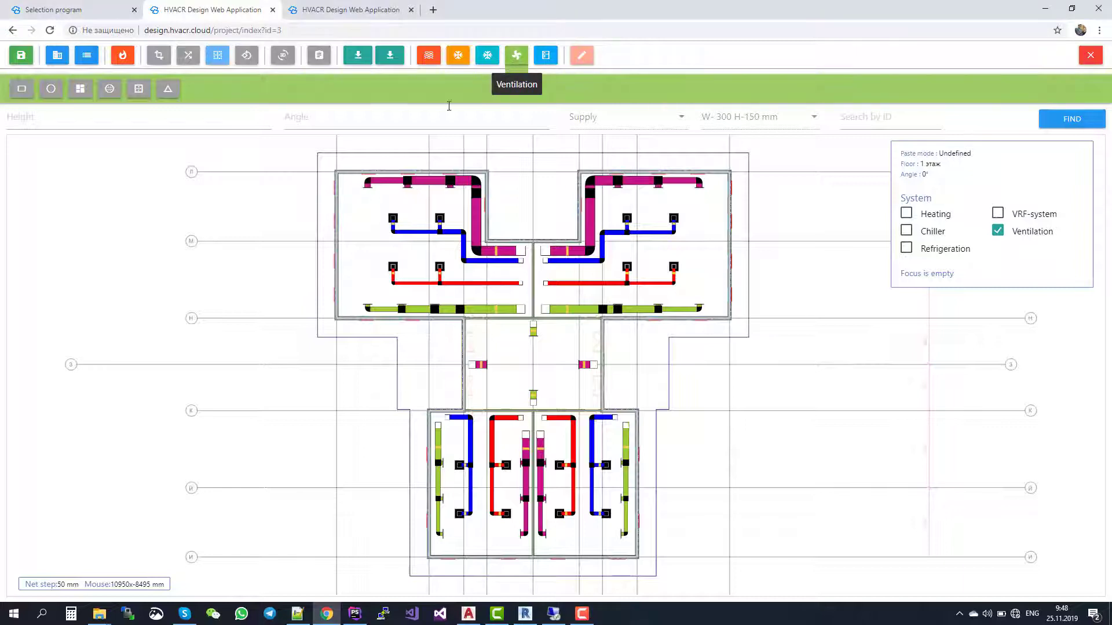
click(21, 91)
click(678, 352)
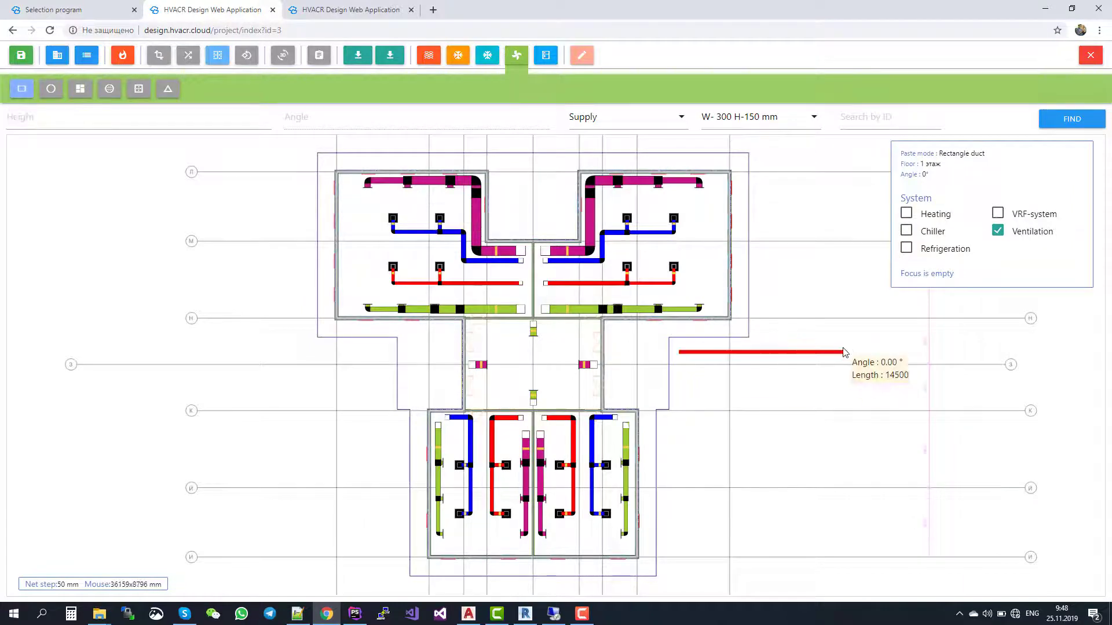
click(844, 351)
click(843, 406)
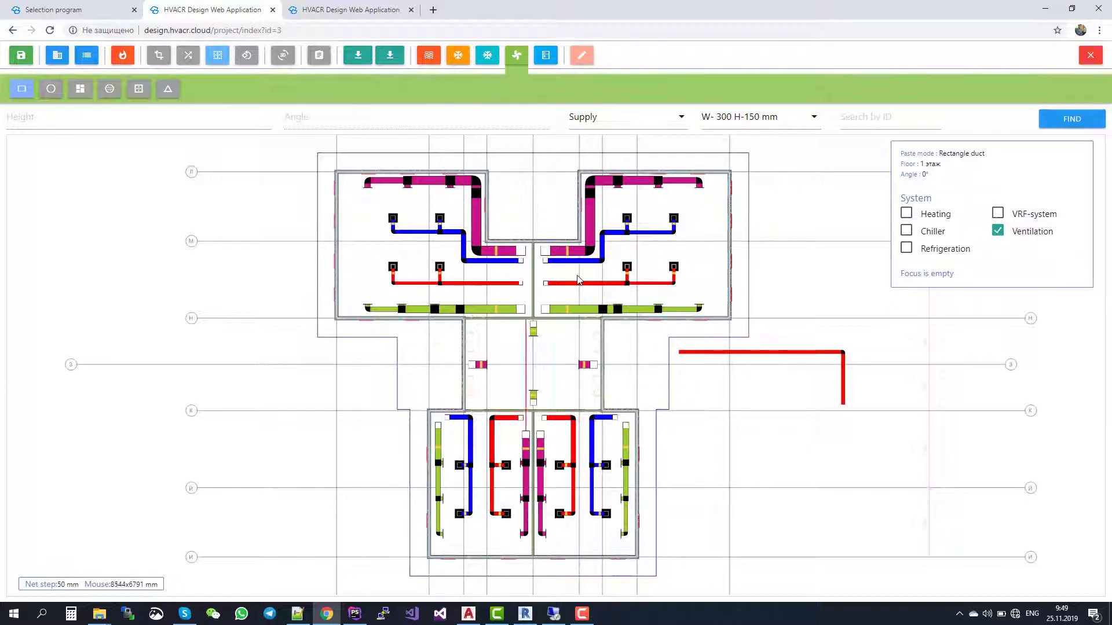
scroll(577, 275, up, 3)
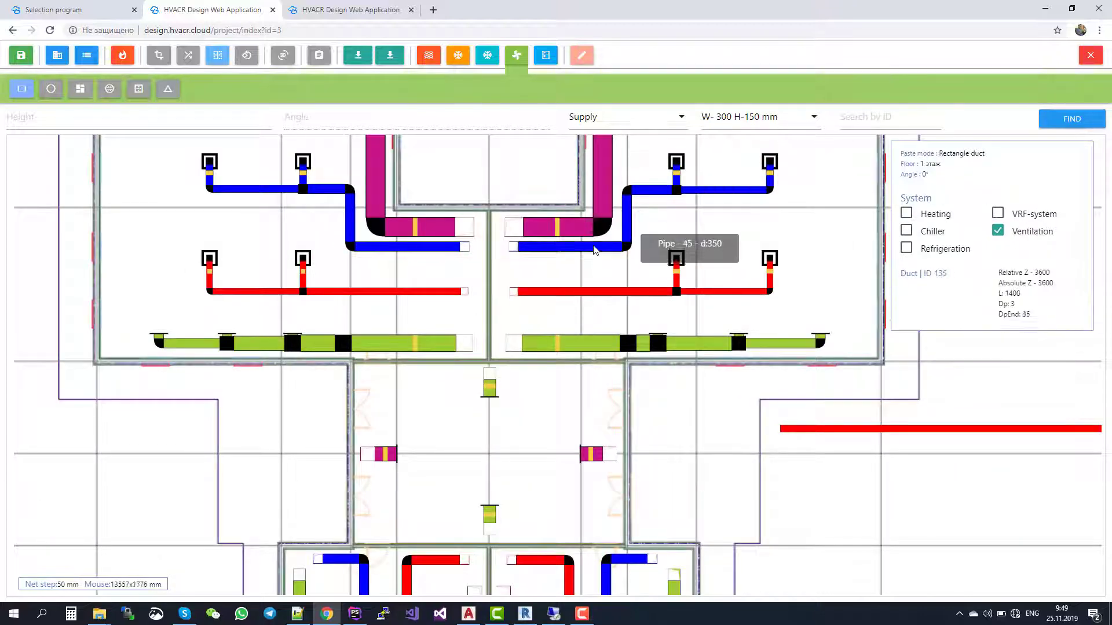
scroll(585, 266, down, 3)
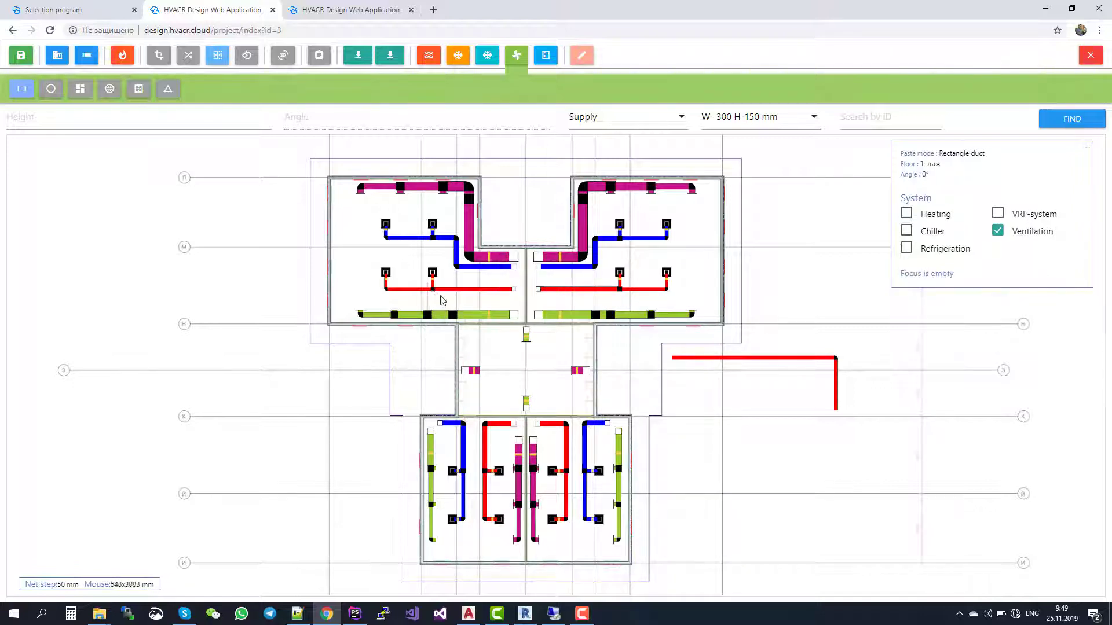
scroll(436, 293, up, 5)
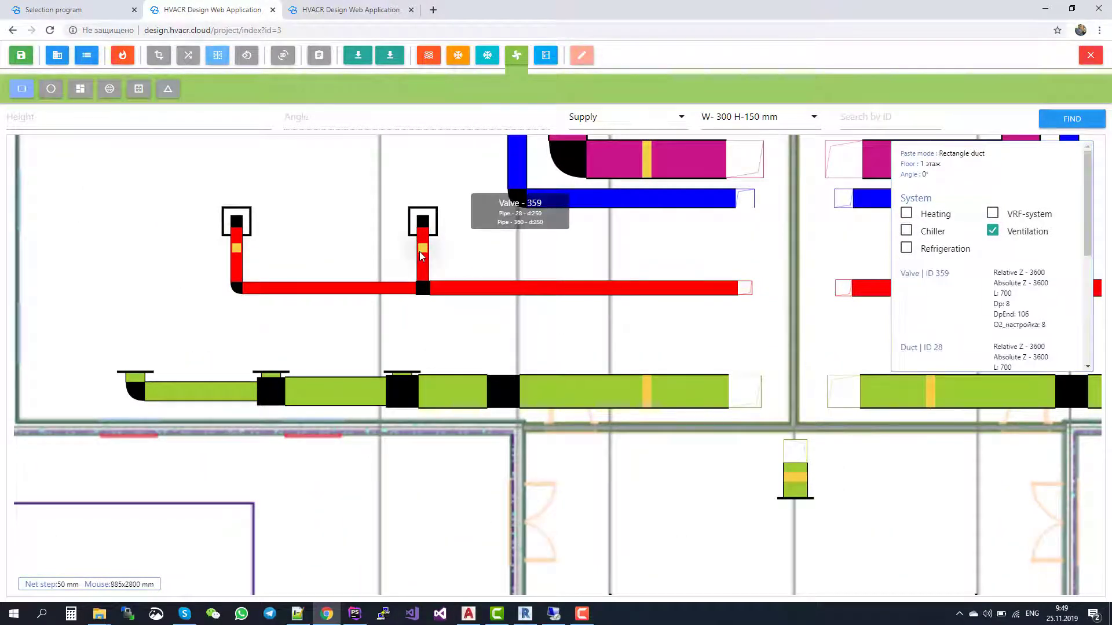
scroll(420, 255, down, 8)
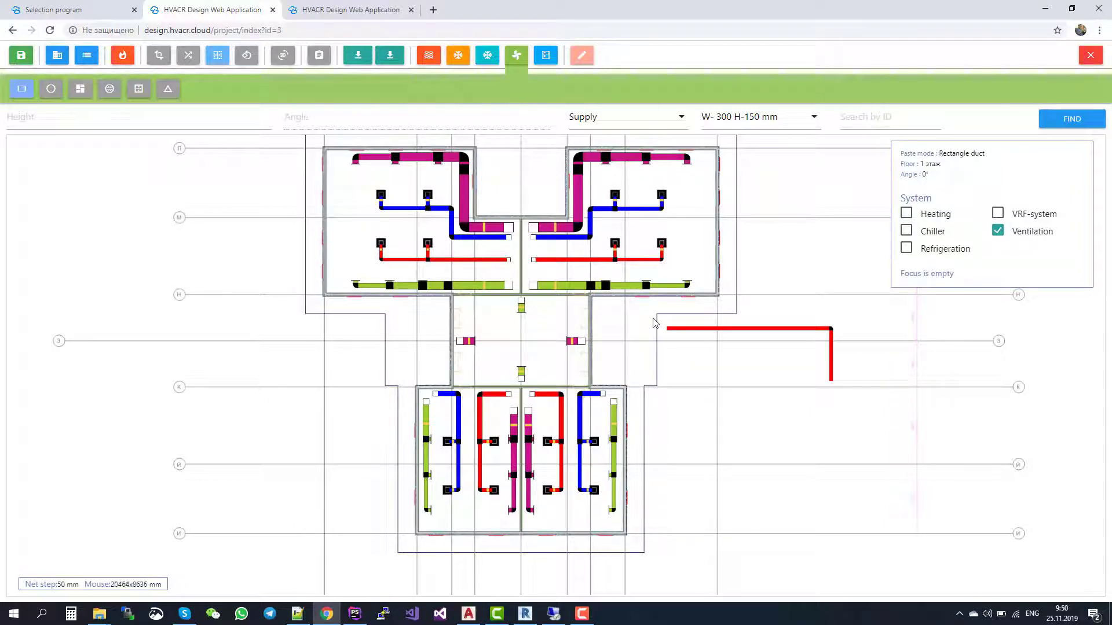
Step: Exit duct-drawing mode and delete the red L-shaped test duct
click(581, 56)
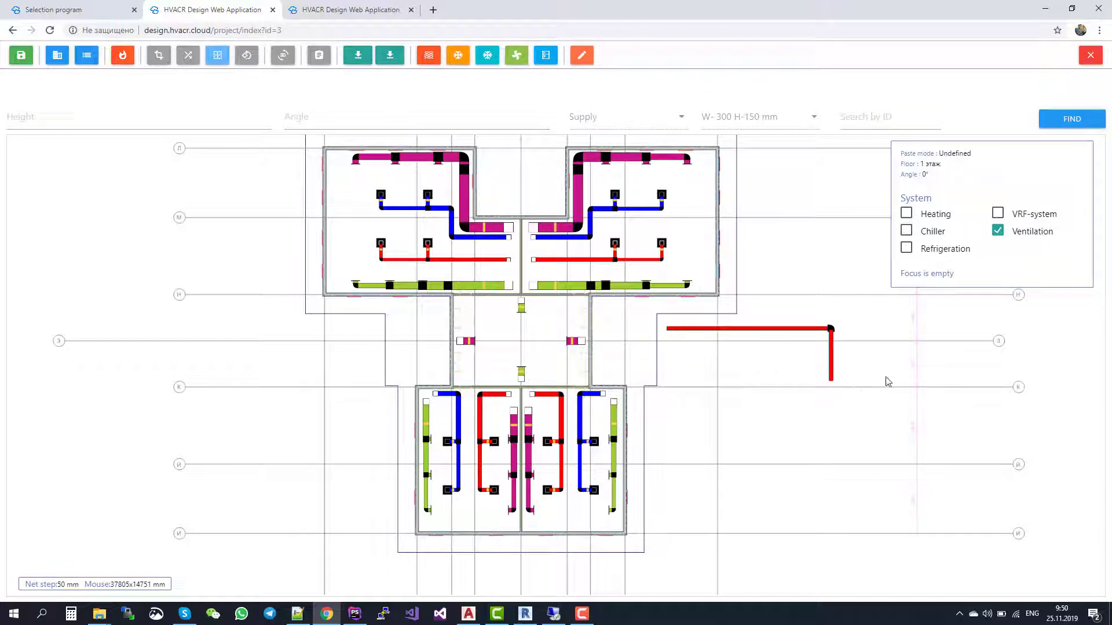
key(Delete)
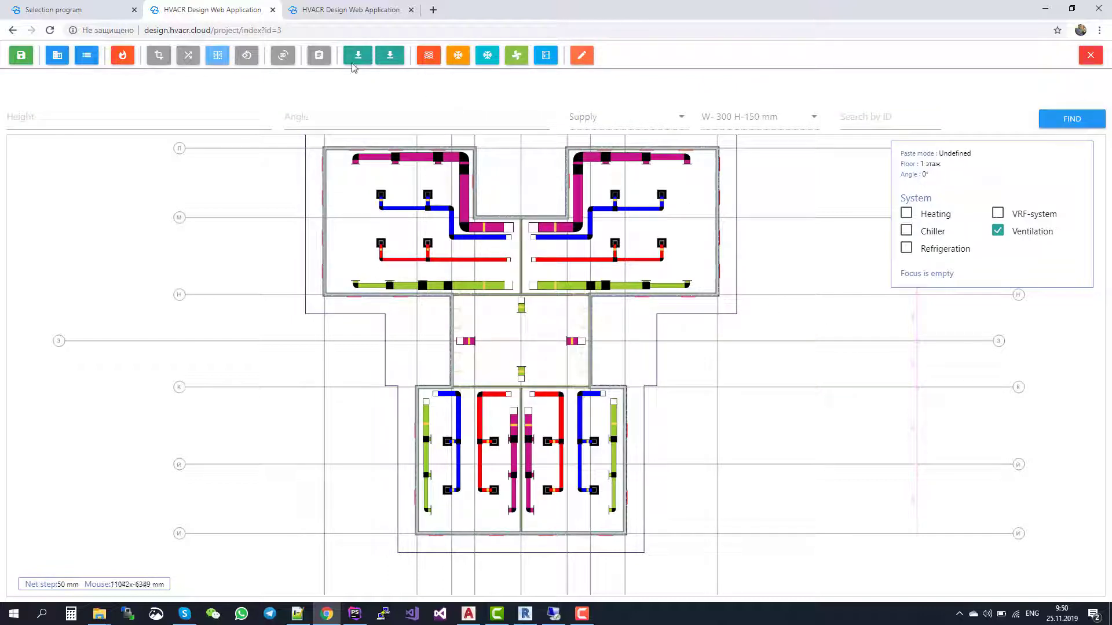
Step: Show the supply, exhaust and return duct network in 3D, viewing it from the front and another side
click(287, 57)
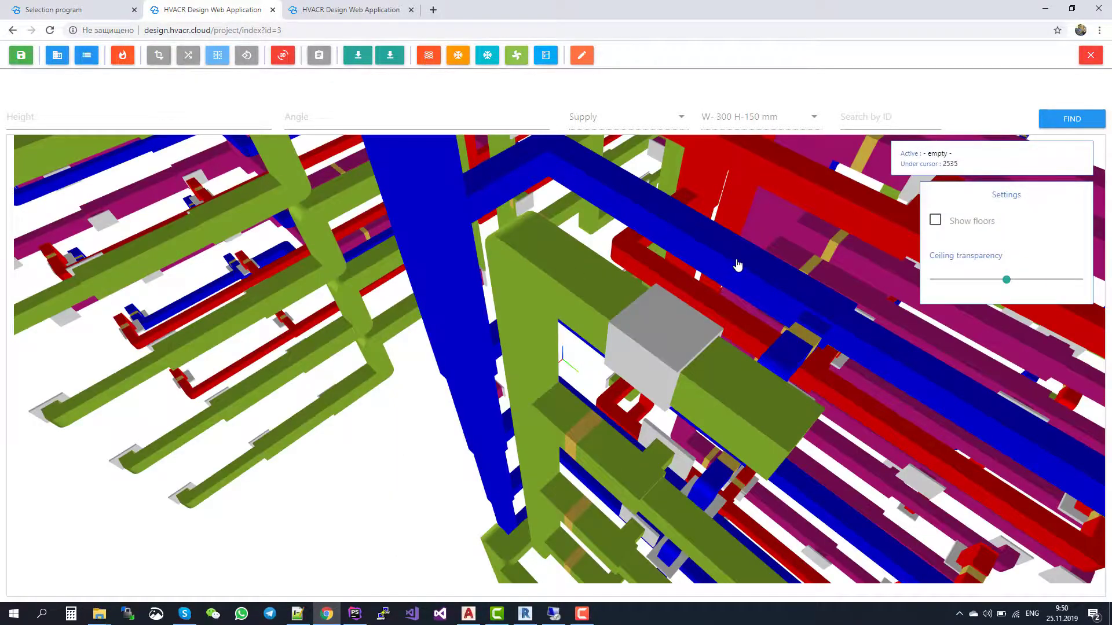
drag(737, 265, 762, 270)
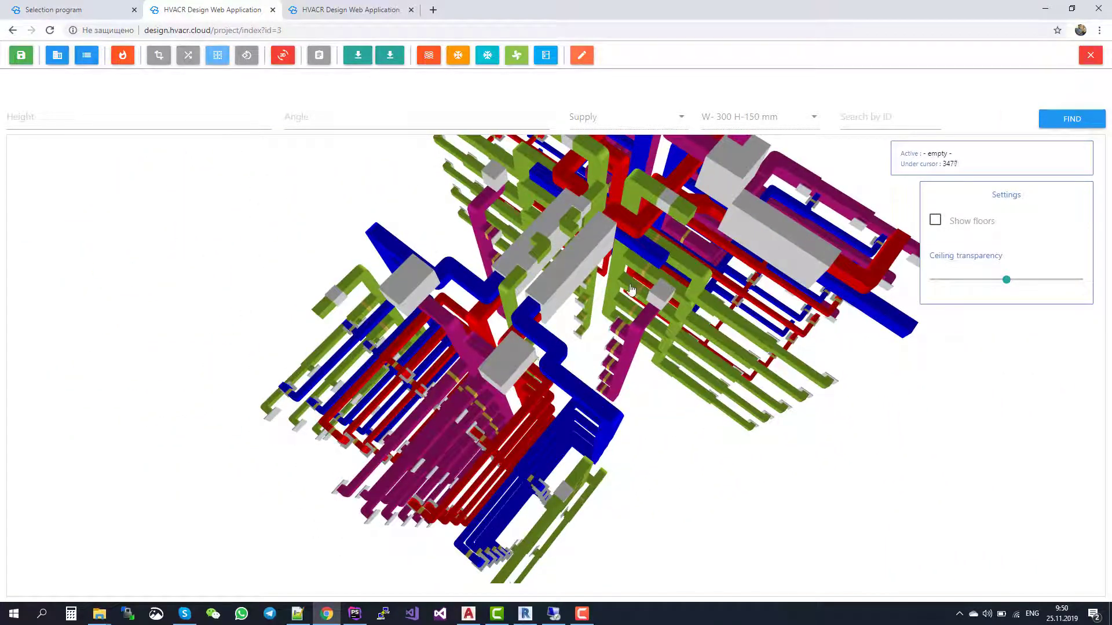
drag(602, 422, 579, 406)
scroll(405, 318, up, 8)
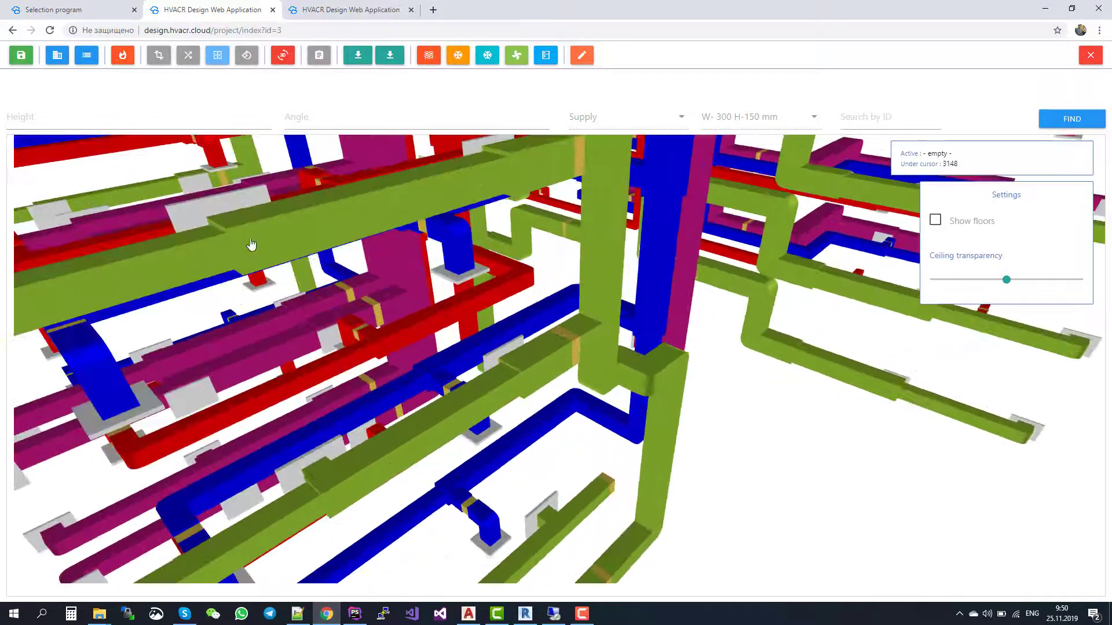
scroll(252, 244, down, 5)
scroll(493, 403, down, 3)
drag(493, 404, 637, 289)
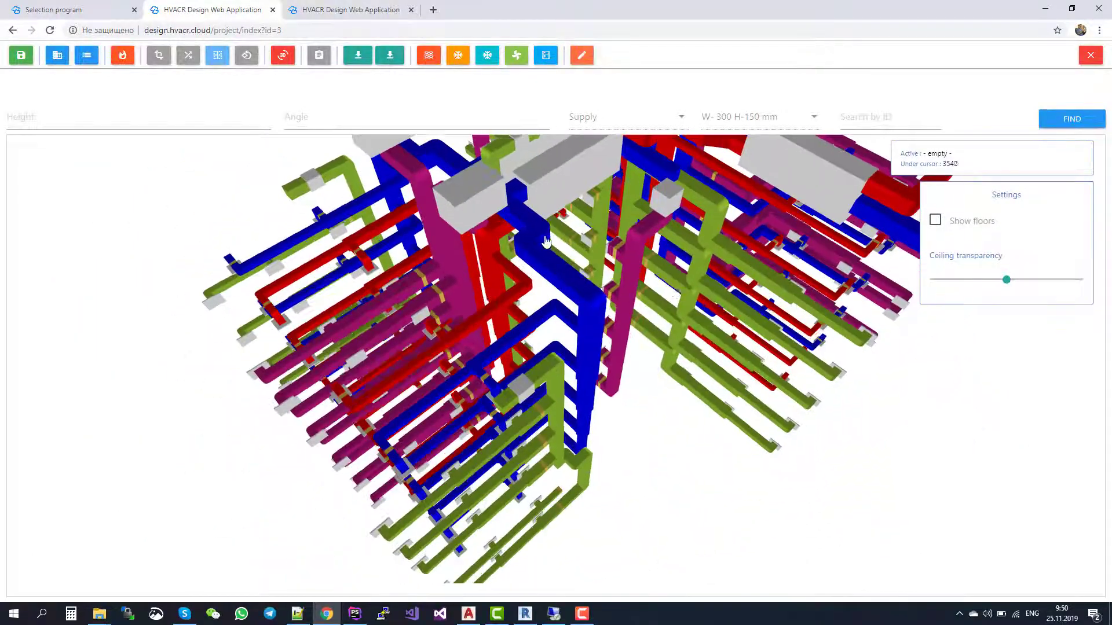
Step: Return to the 2D plan in VRF-system mode and zoom into the lower block's freon pipes and indoor units
click(459, 58)
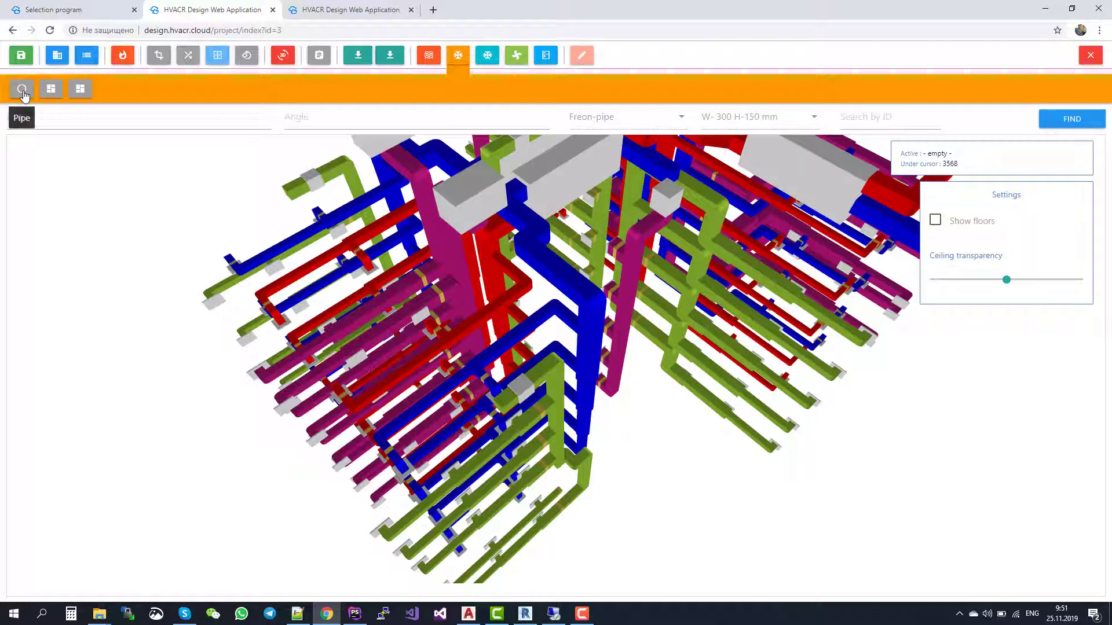
click(288, 54)
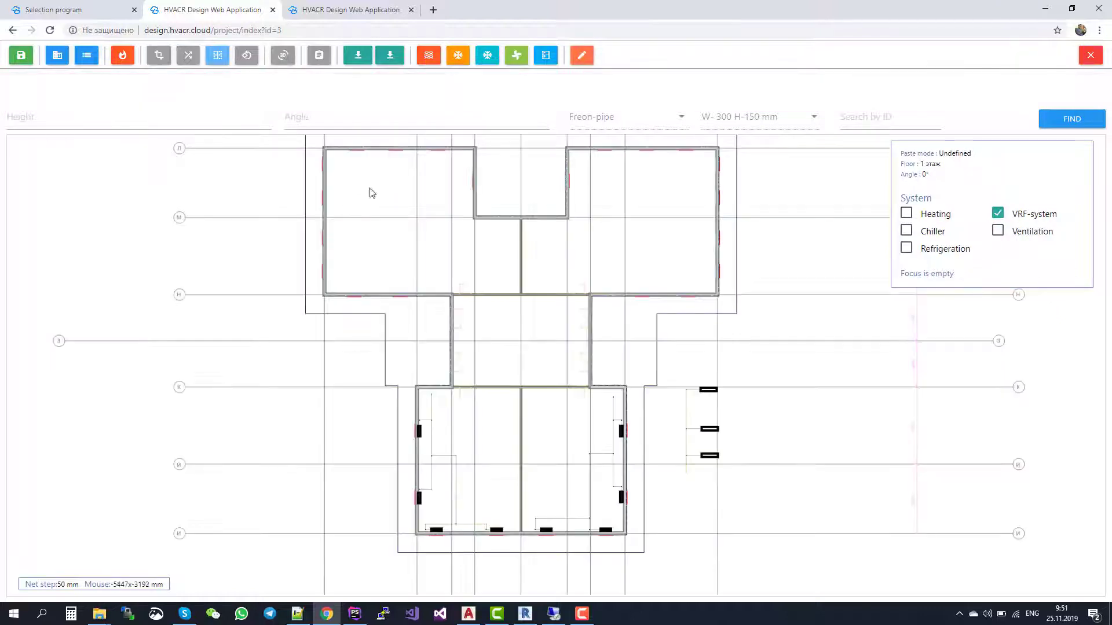
click(467, 58)
click(487, 55)
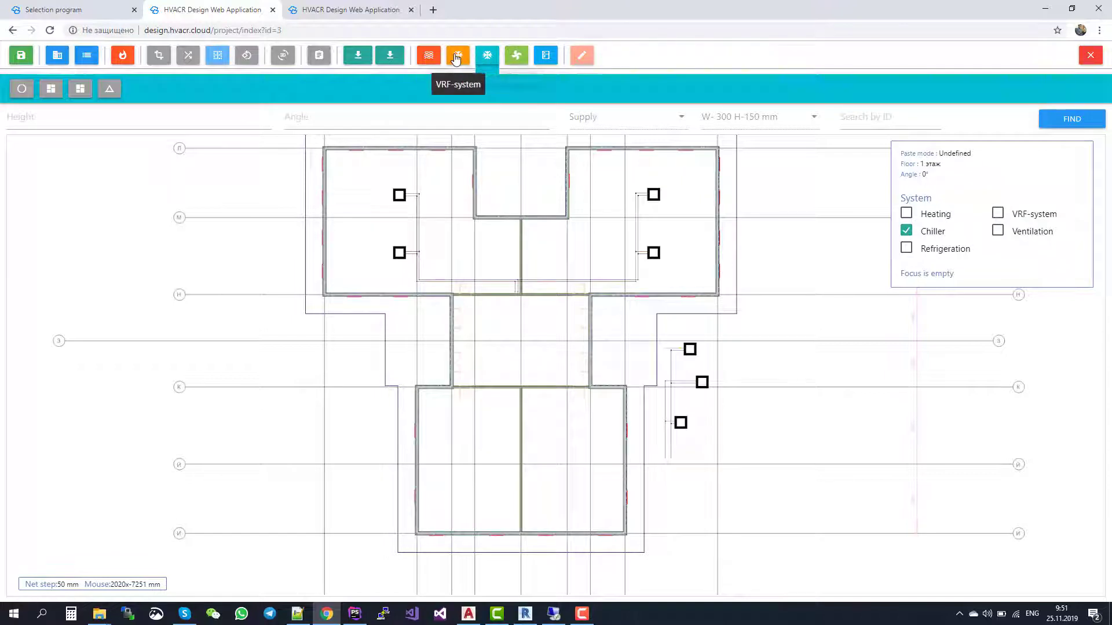
click(457, 56)
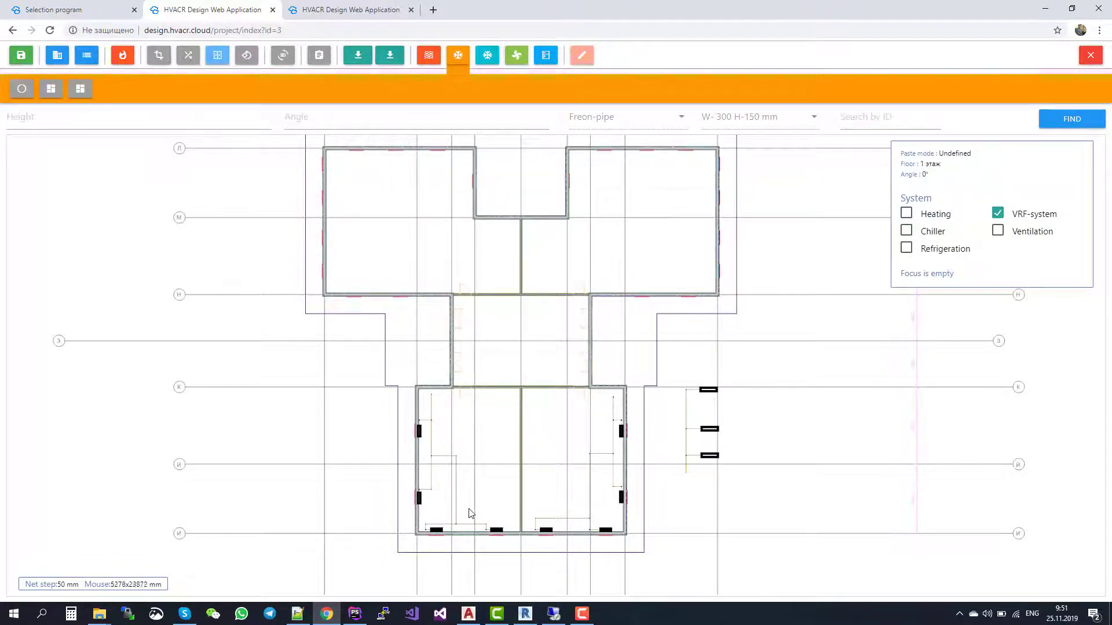
scroll(470, 514, up, 3)
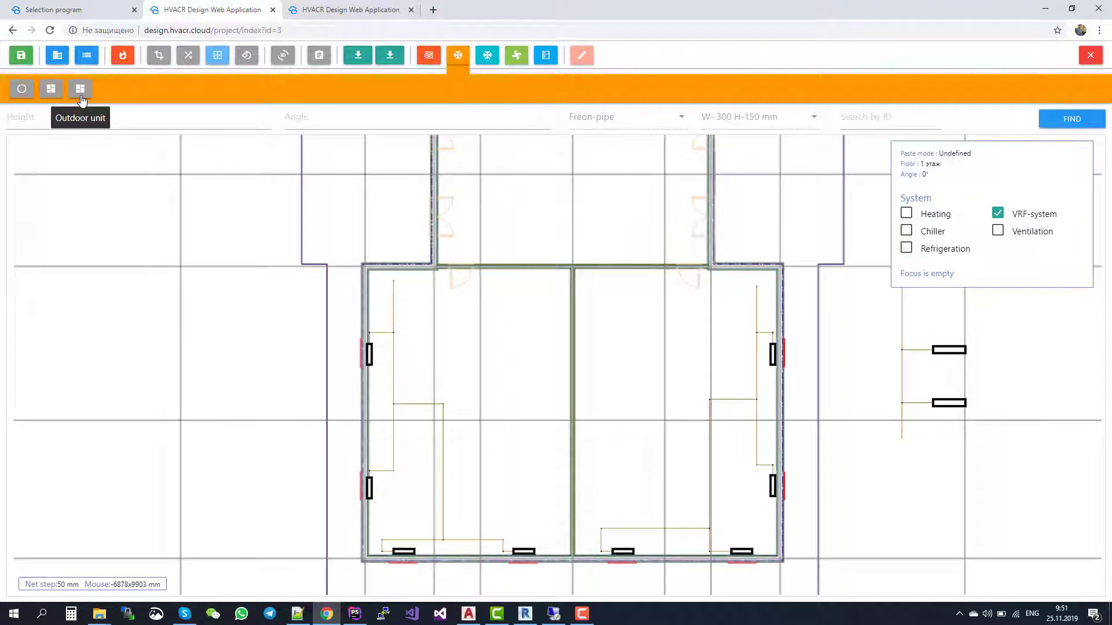
scroll(738, 443, down, 1)
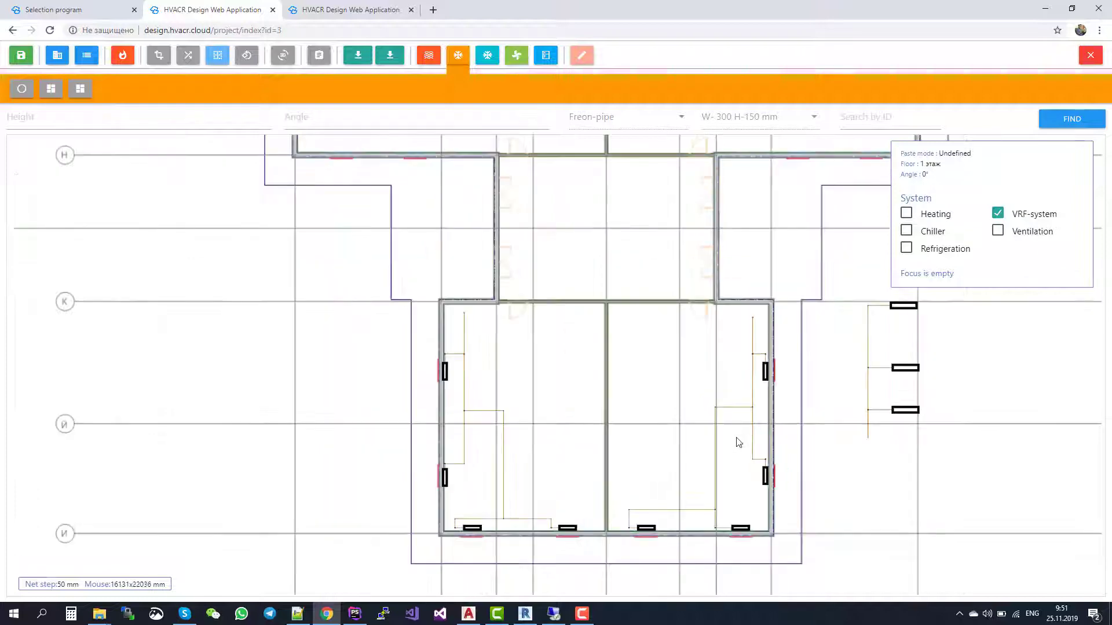
scroll(720, 469, up, 2)
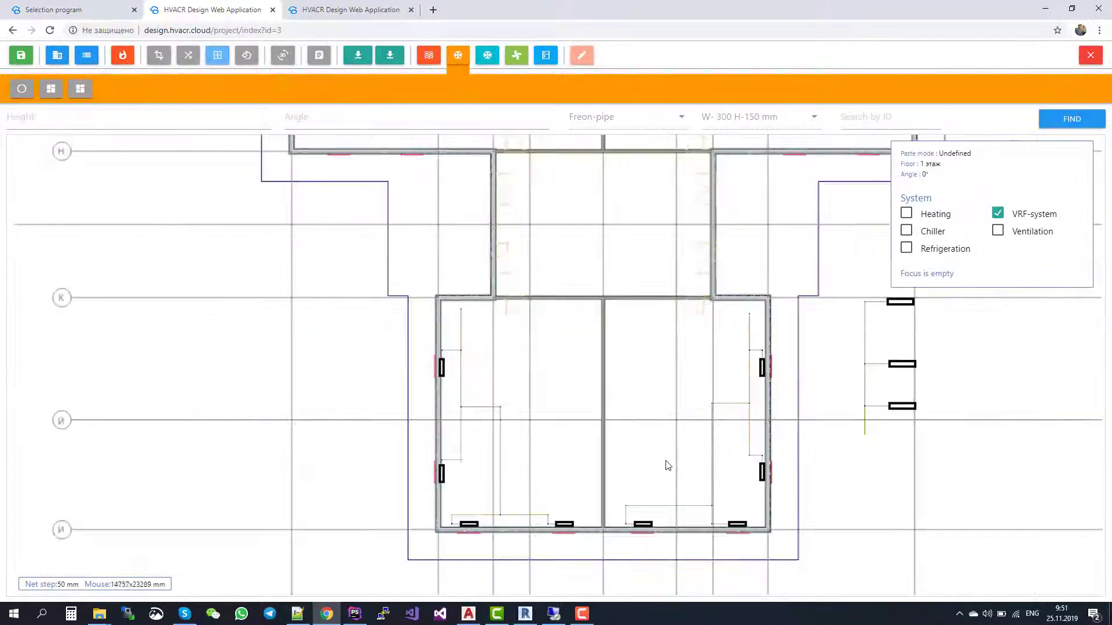
Step: Close the VRF sub-toolbar and zoom over the orange freon-pipe runs along the outer wall
scroll(666, 467, up, 2)
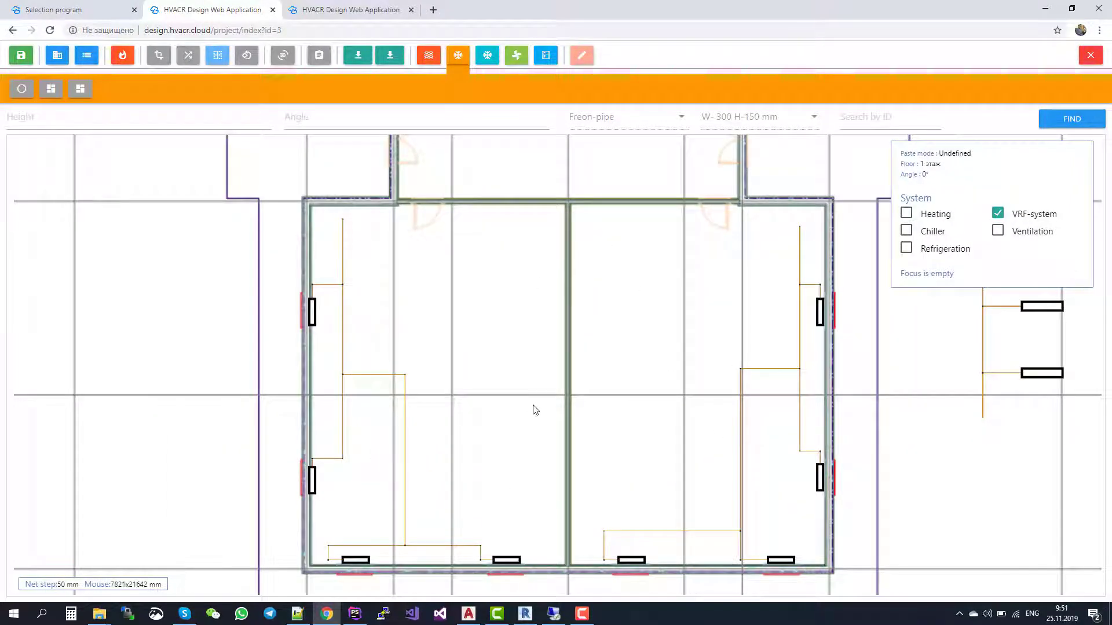
scroll(535, 410, up, 2)
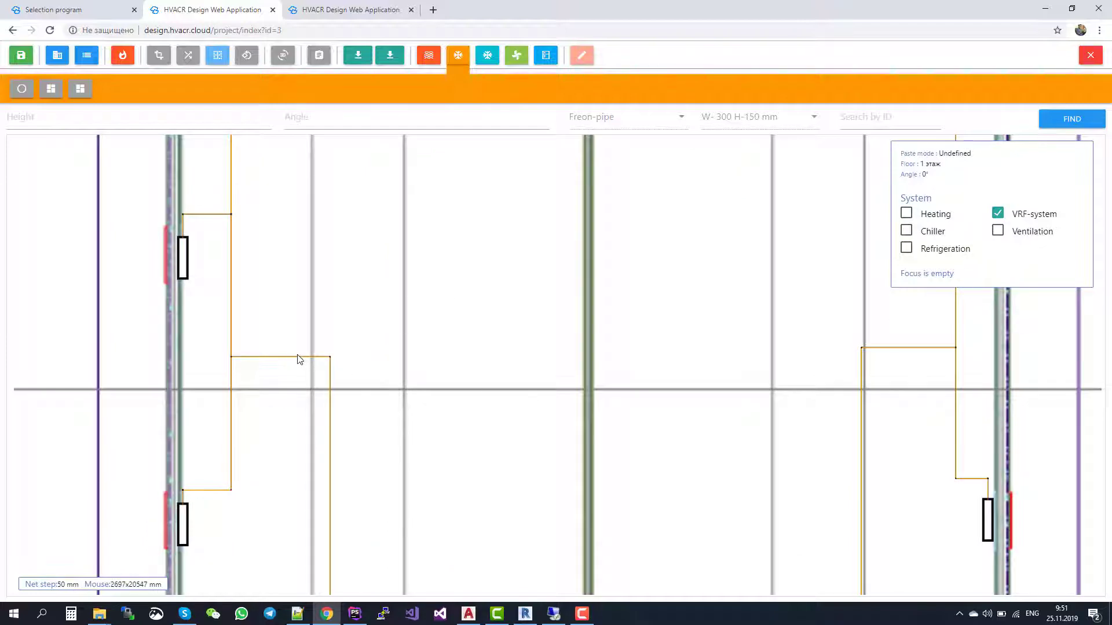
click(582, 55)
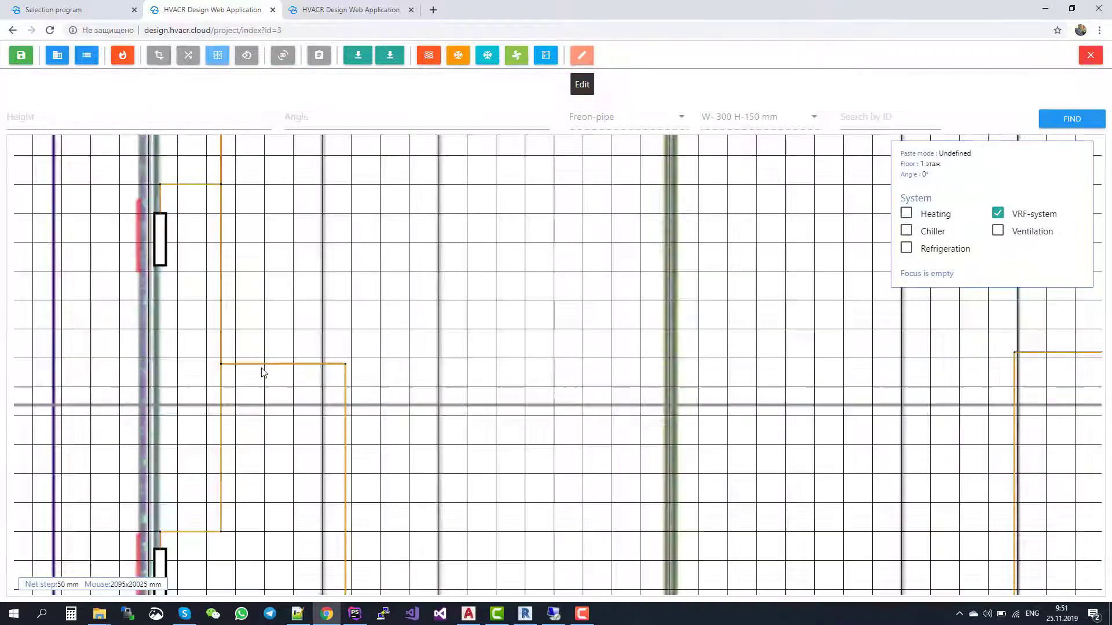
scroll(263, 379, up, 2)
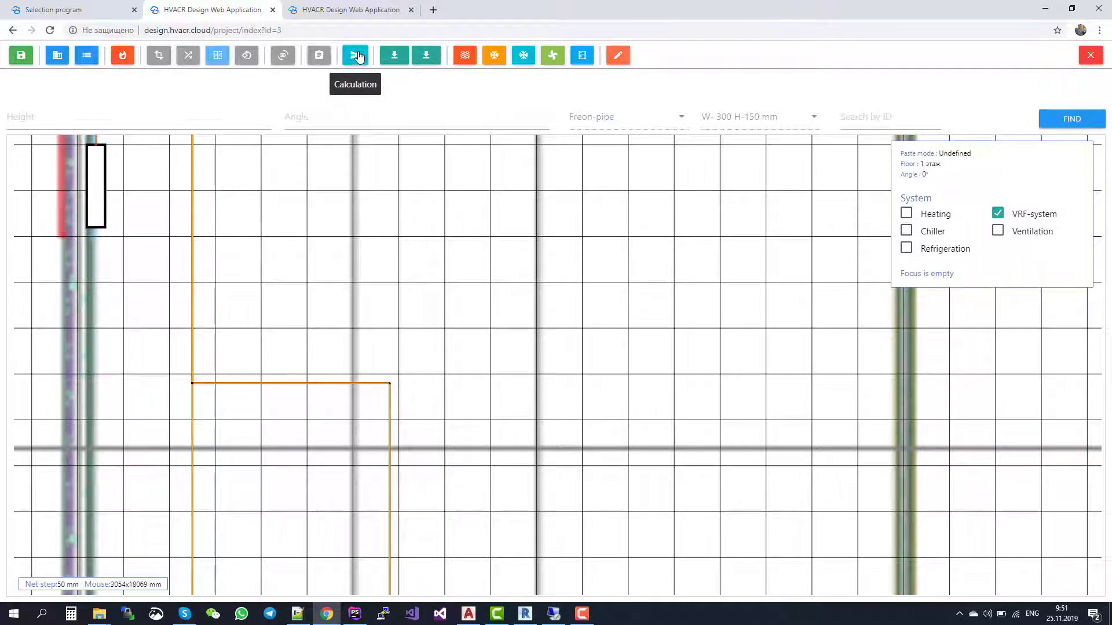
scroll(405, 268, down, 3)
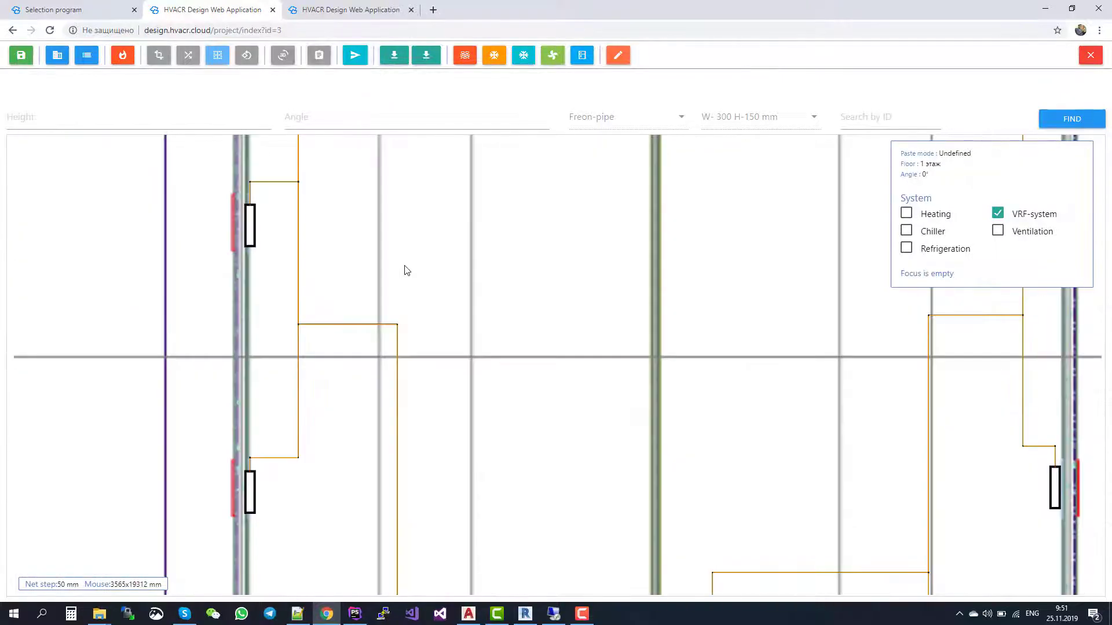
scroll(466, 315, down, 1)
scroll(466, 315, down, 1)
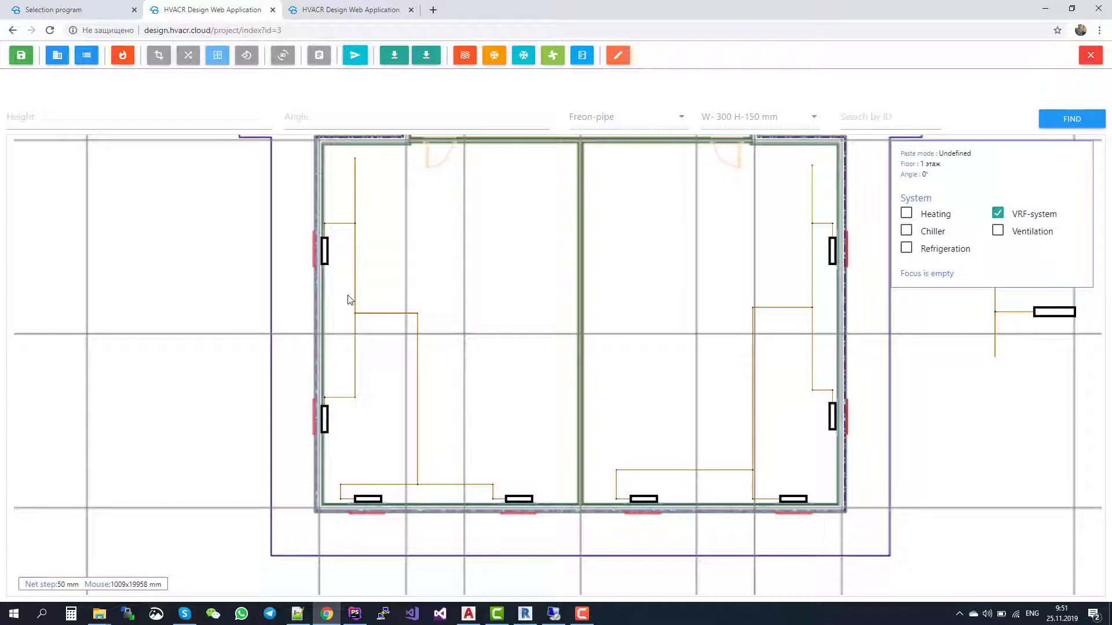
scroll(348, 295, up, 3)
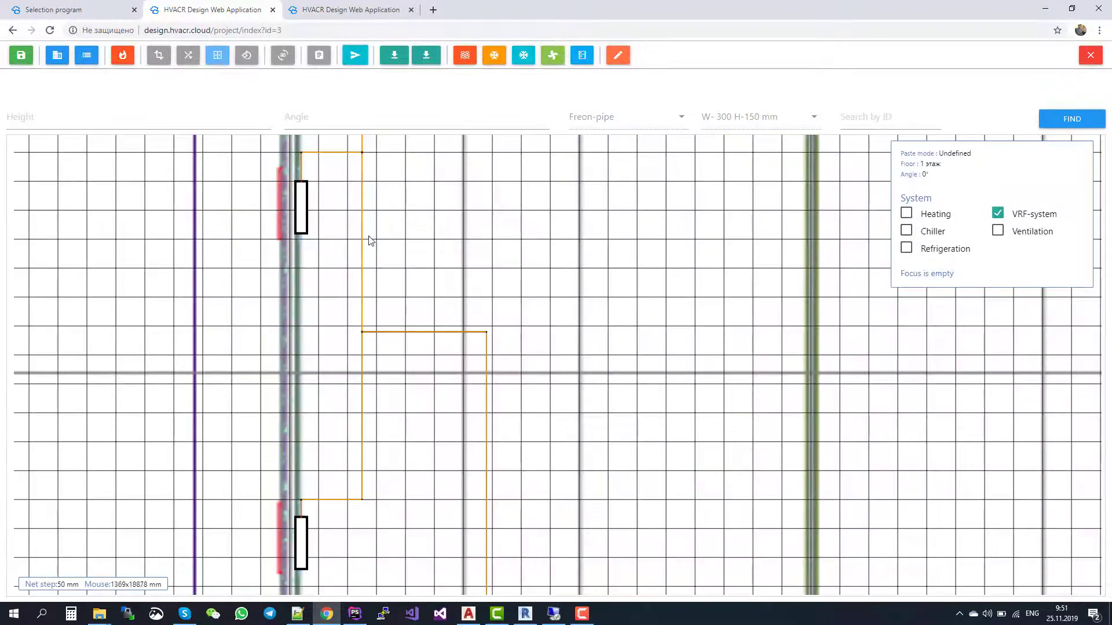
scroll(371, 242, up, 1)
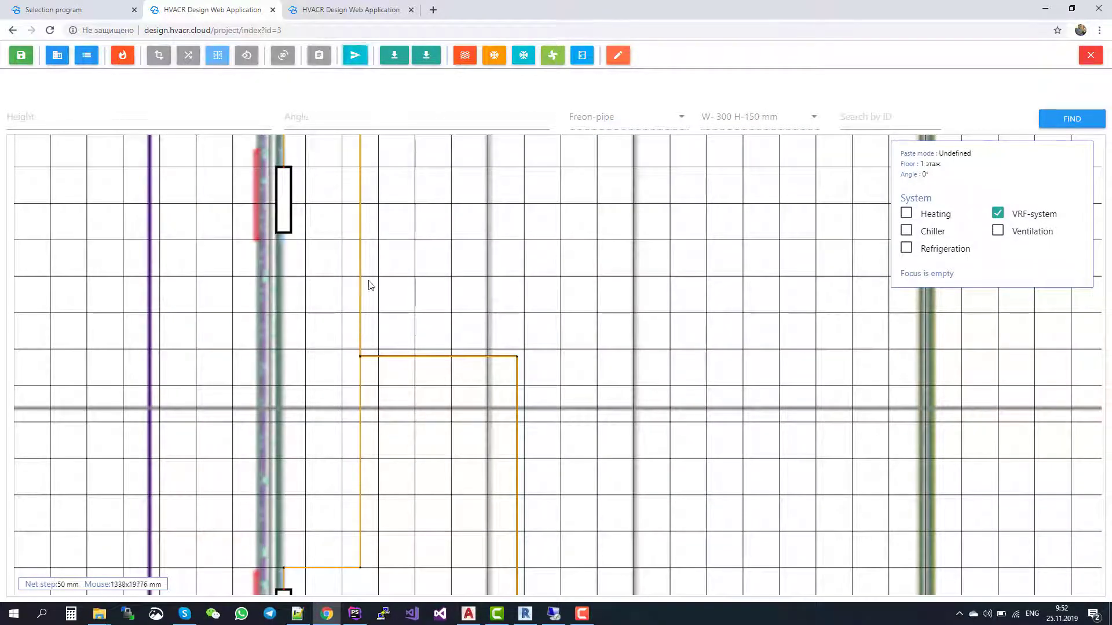
scroll(363, 232, down, 2)
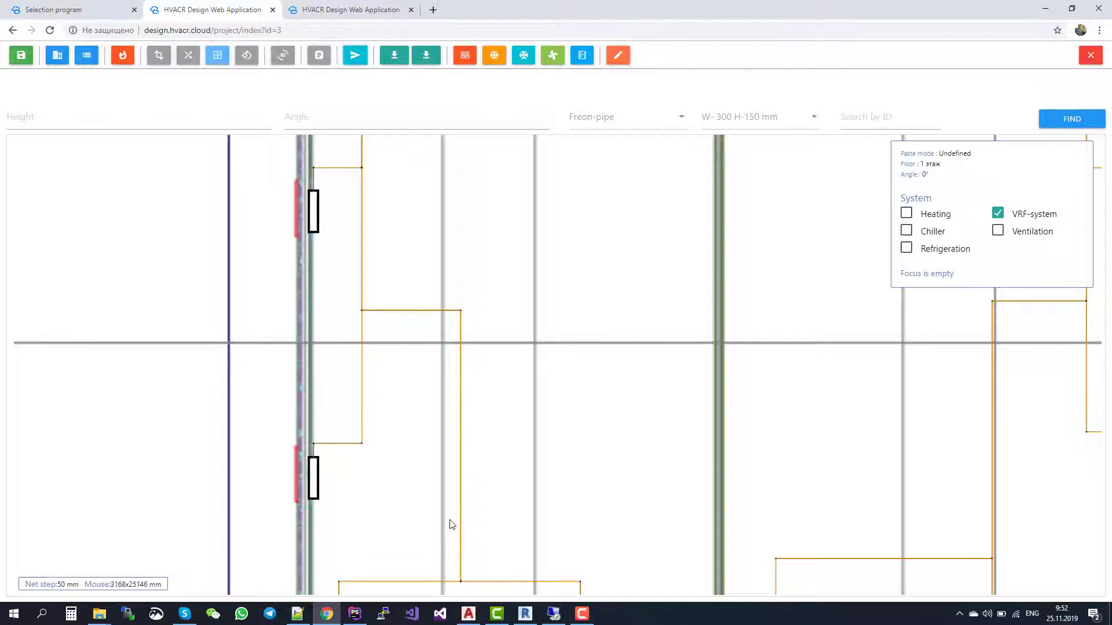
Step: Show the VRF pipes in 3D with floor slabs on and lowered ceiling transparency, seen from the side
click(283, 56)
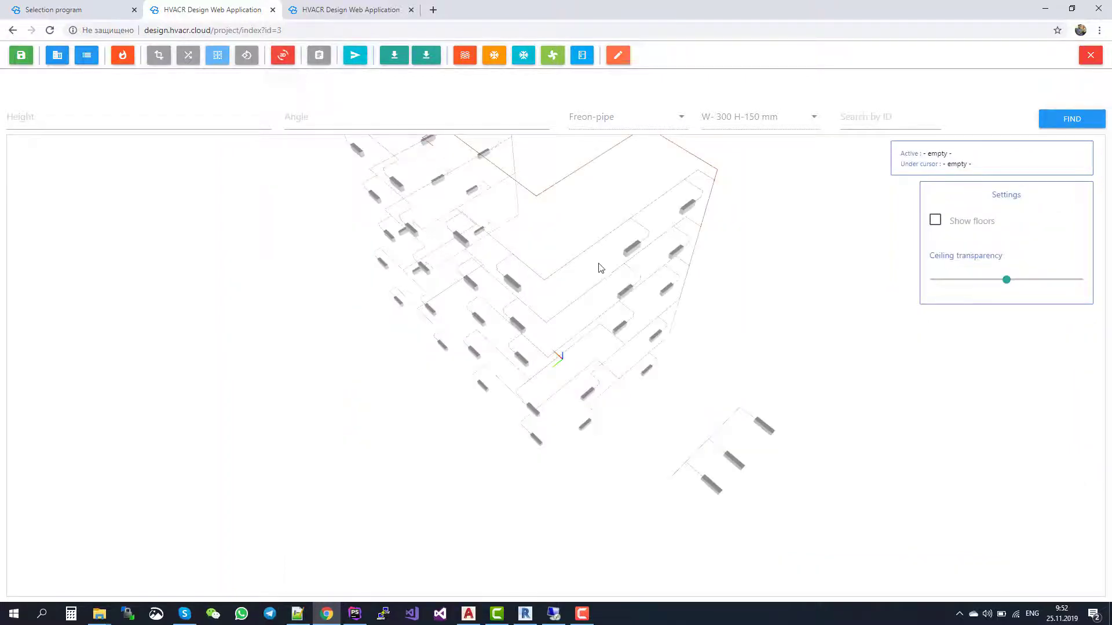
drag(596, 266, 596, 325)
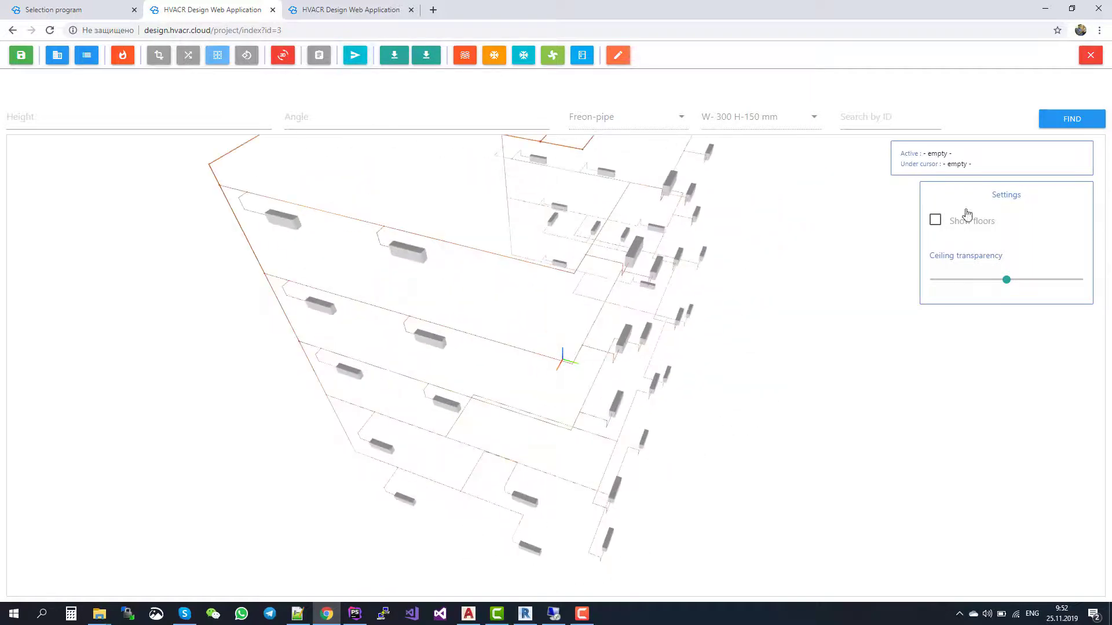
click(957, 223)
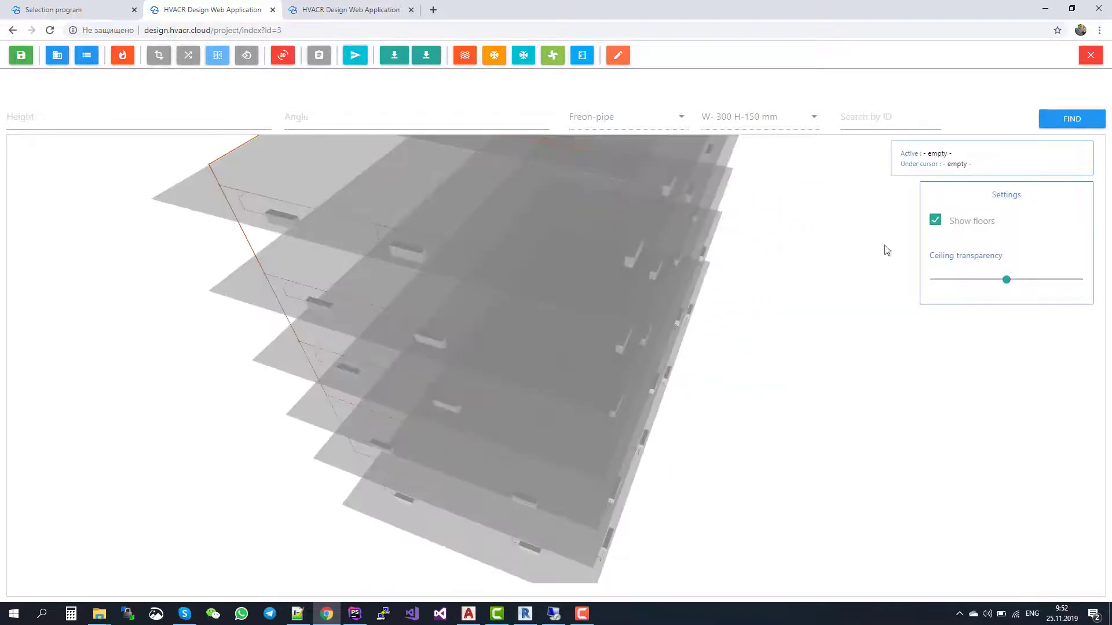
click(951, 281)
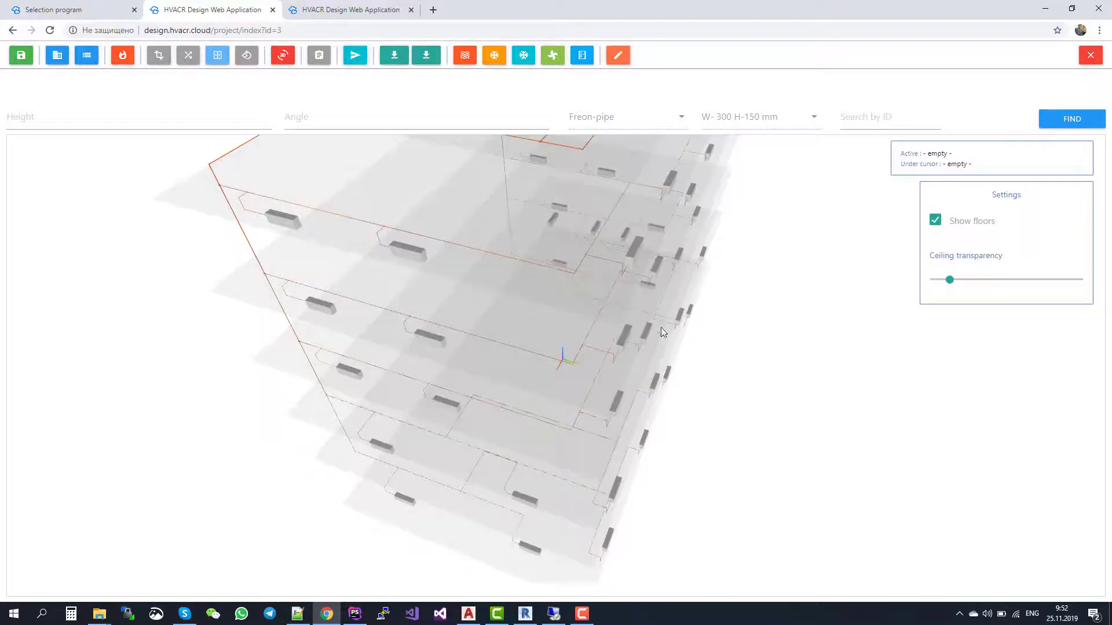
drag(662, 324, 612, 318)
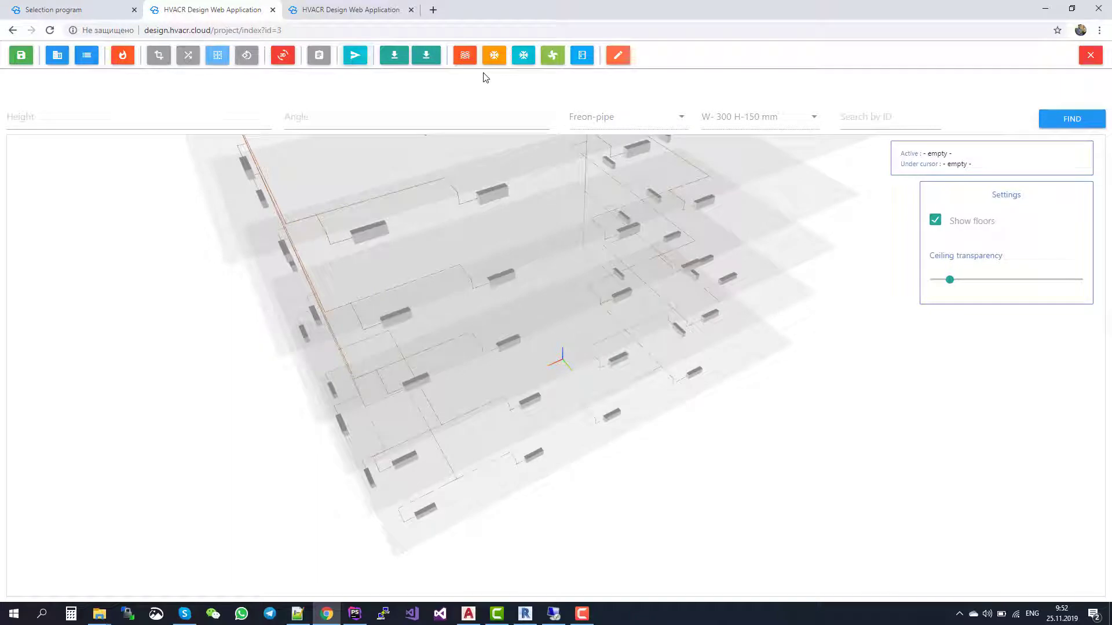
Step: Back in 2D, switch to Chiller/fan coil conditioning and pan over the upper rooms' fan-coil units
click(282, 55)
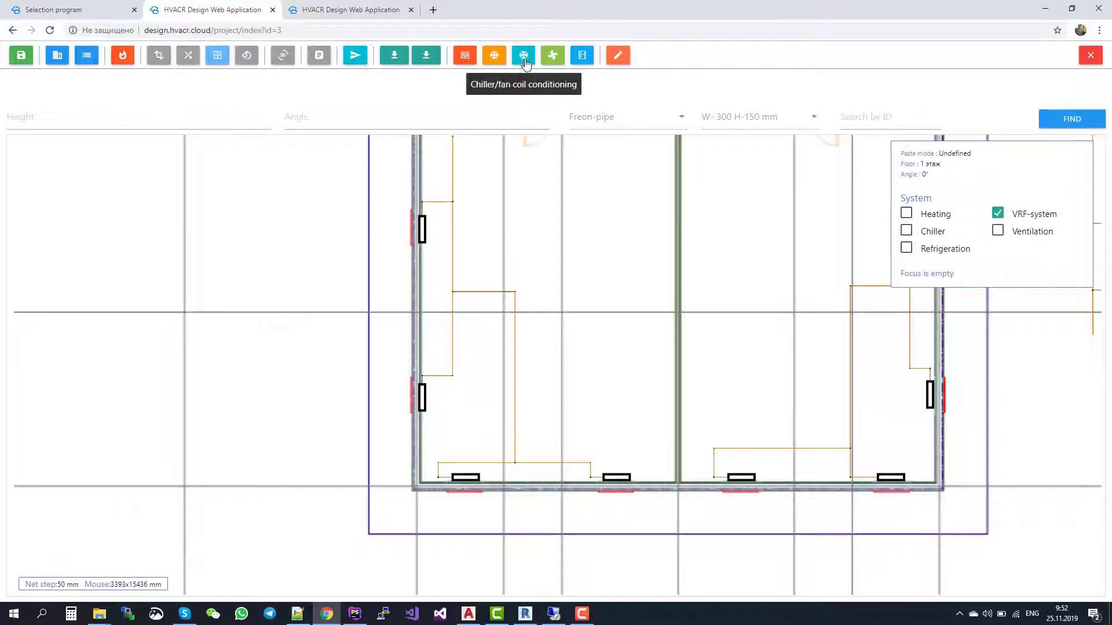
click(525, 62)
scroll(731, 227, down, 1)
scroll(731, 227, down, 1)
middle_drag(745, 205, 658, 389)
scroll(620, 258, down, 3)
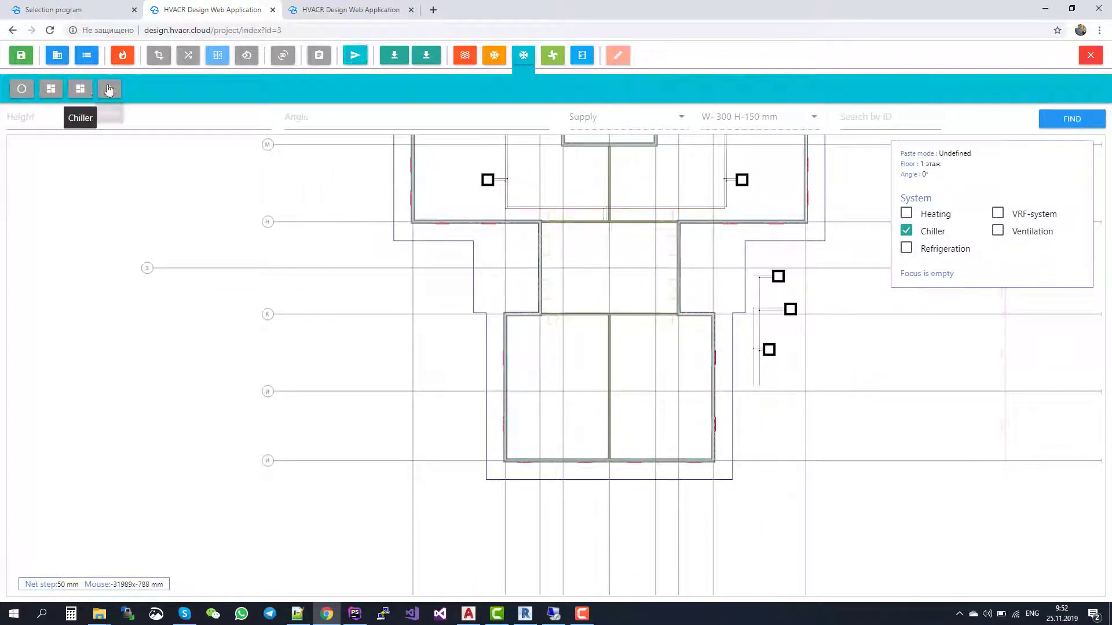
middle_drag(565, 188, 526, 293)
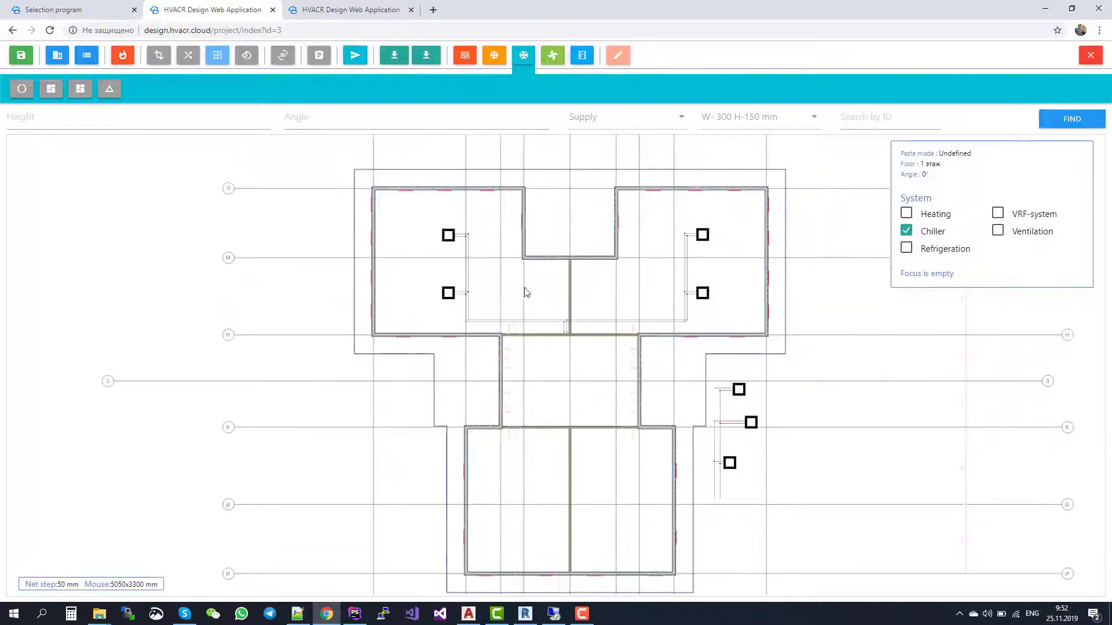
scroll(530, 281, up, 1)
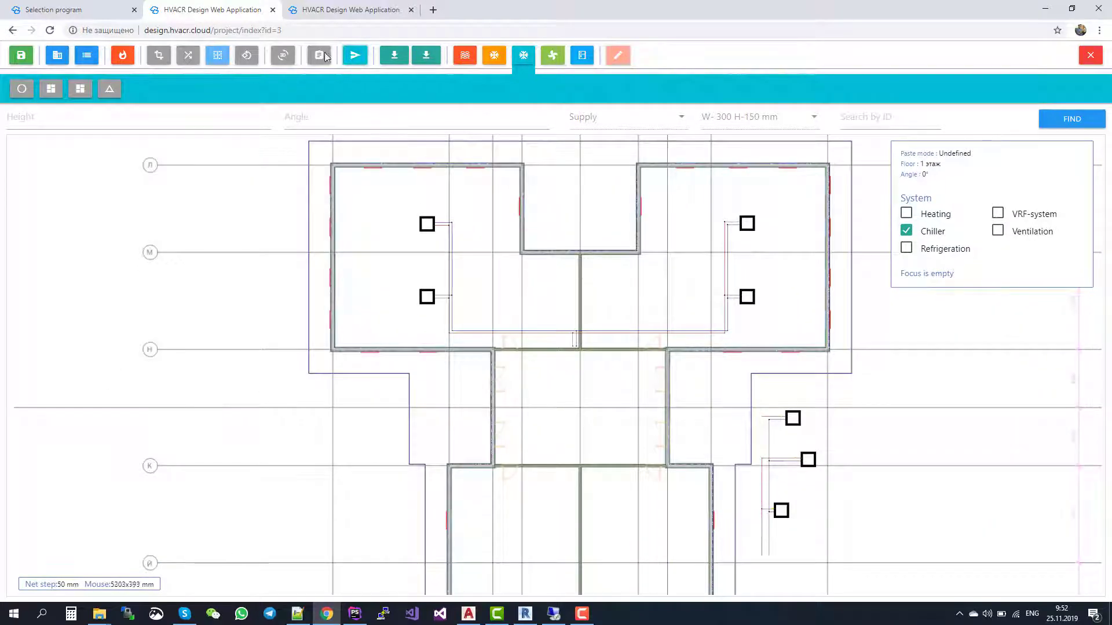
Step: View the chiller ducts and fan-coil units in 3D from a steep top-down angle
click(283, 55)
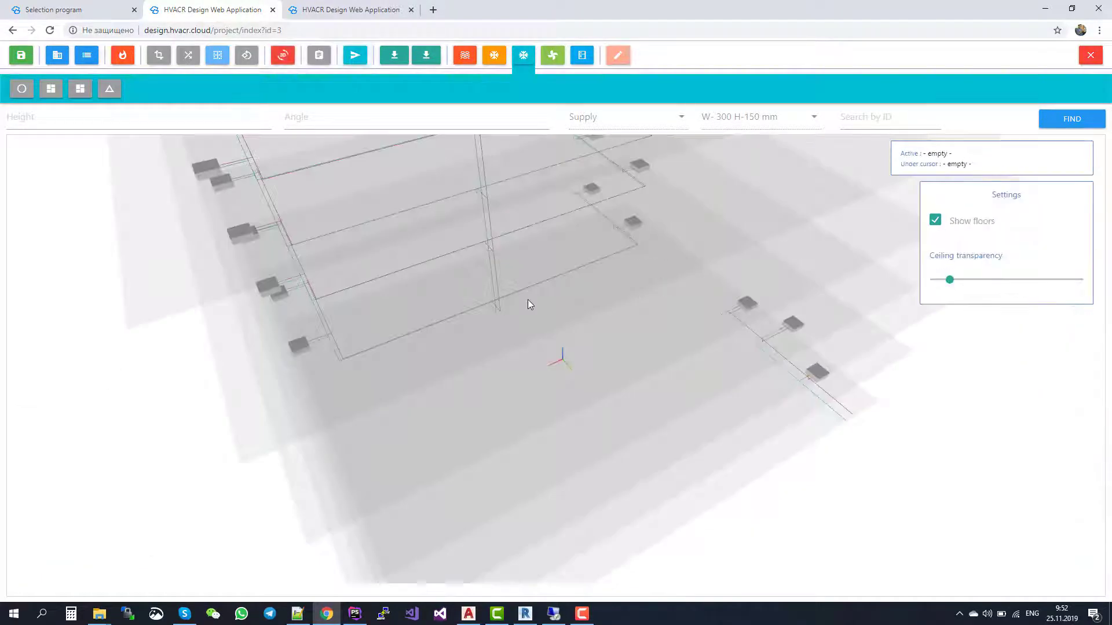
scroll(523, 304, up, 5)
scroll(562, 282, down, 10)
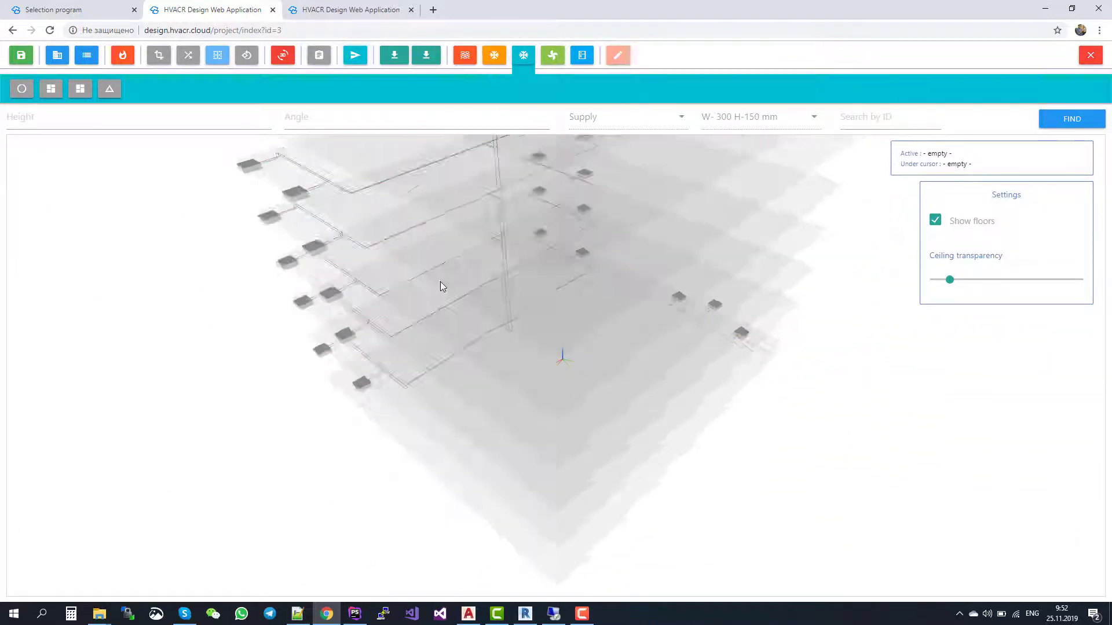
drag(440, 286, 478, 369)
scroll(478, 366, up, 3)
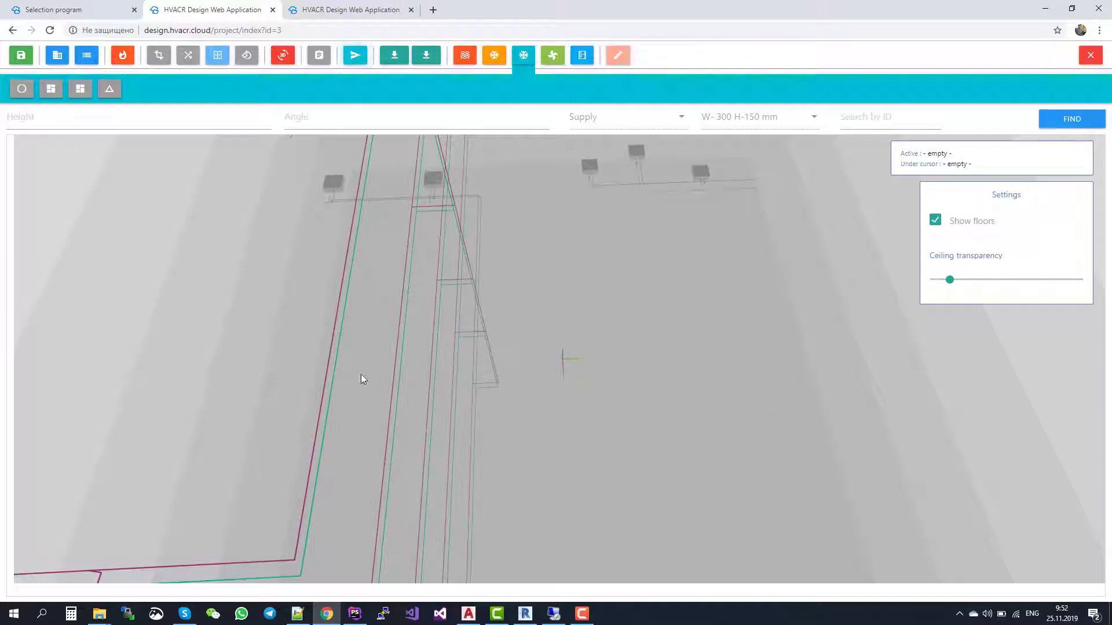
scroll(364, 377, down, 5)
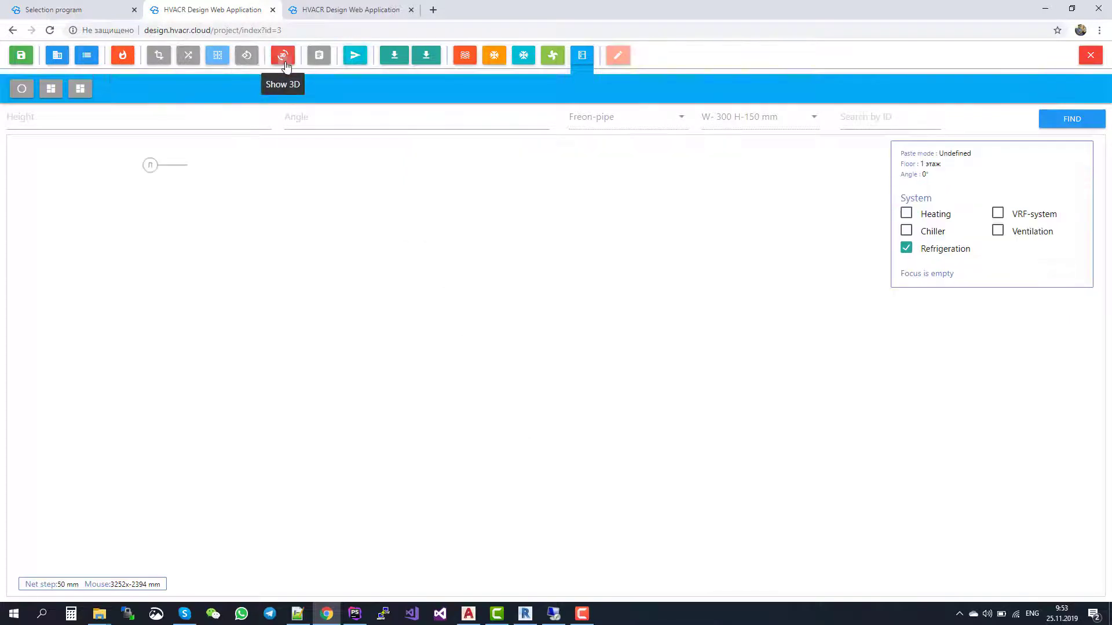
Step: Switch to Heating mode and start the Pipe tool for D-15 mm supply heating pipes
click(465, 56)
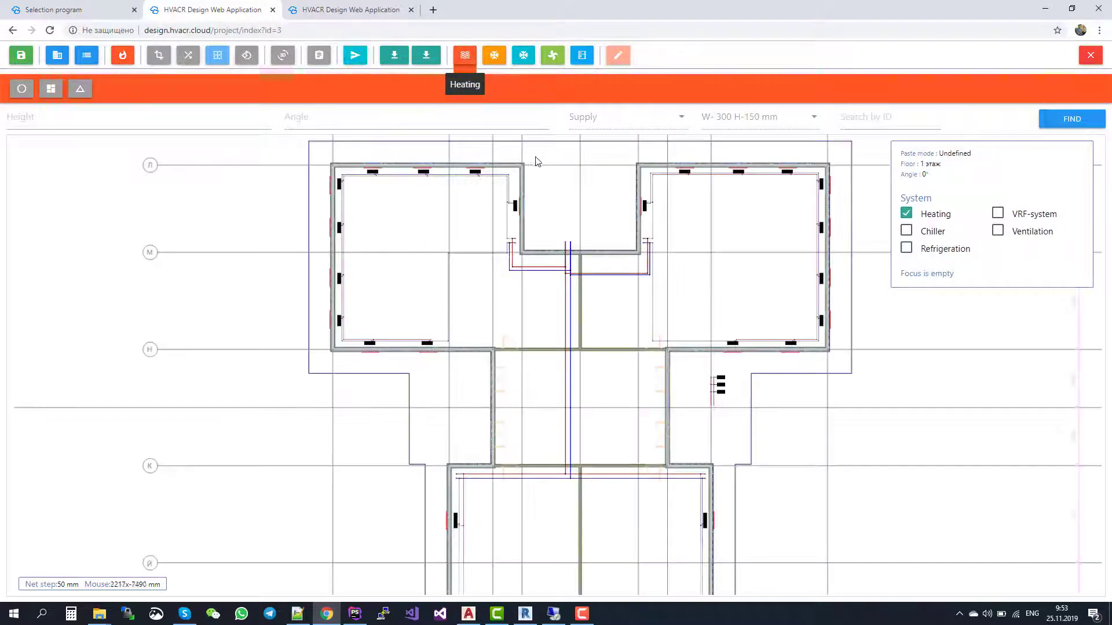
scroll(563, 191, down, 3)
scroll(577, 168, up, 2)
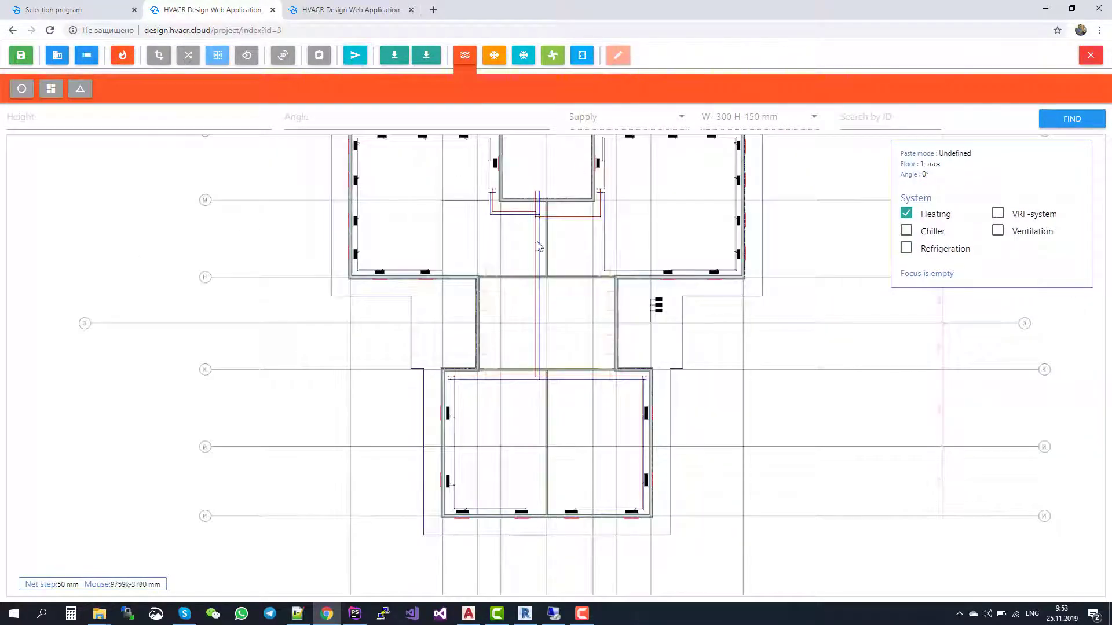
click(23, 91)
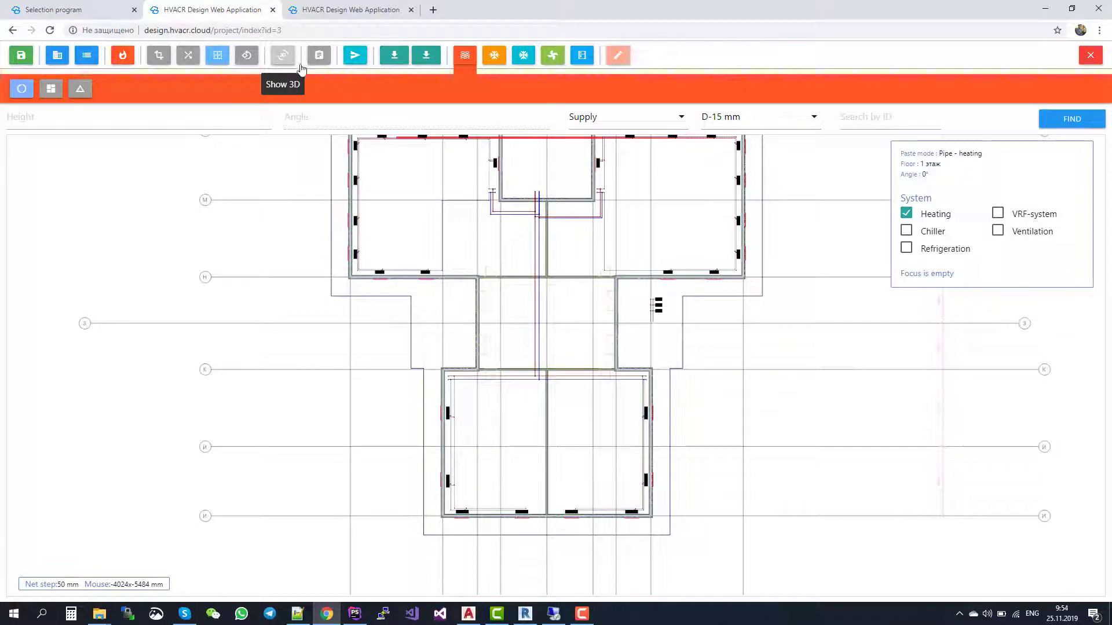
Step: View the heating pipes in 3D from an oblique angle, then switch to the index?id=13 refrigeration project
click(285, 57)
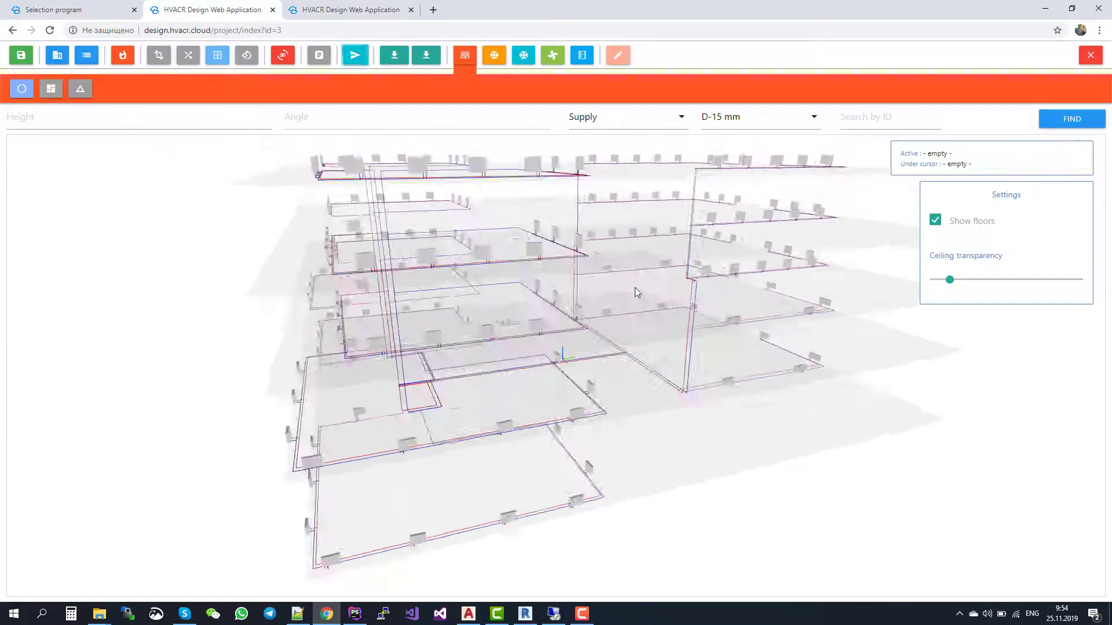
drag(635, 287, 531, 311)
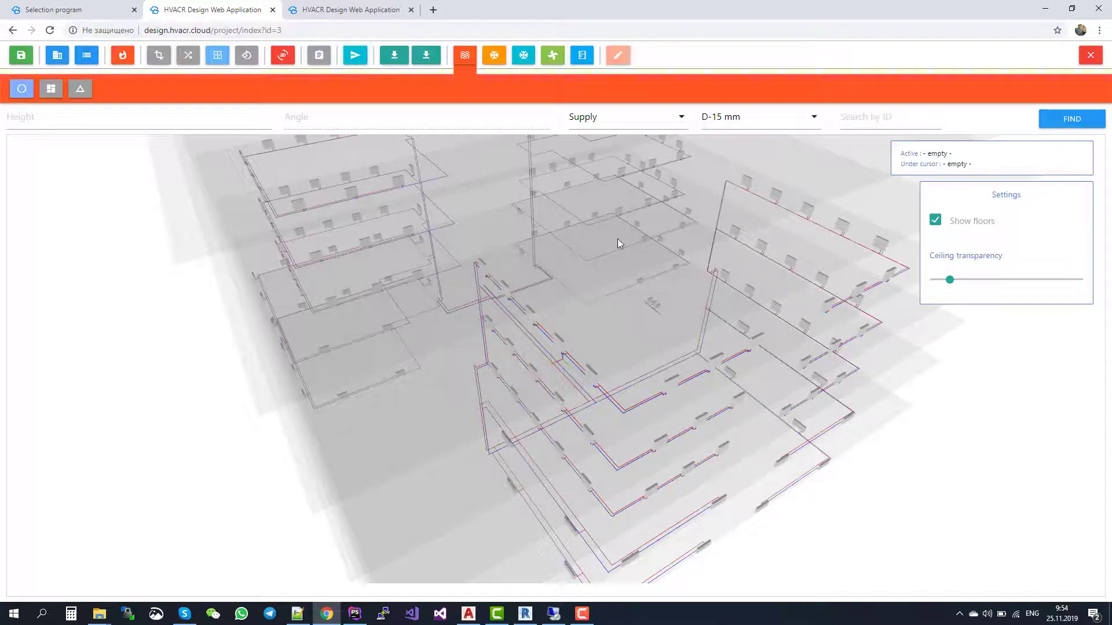
click(308, 5)
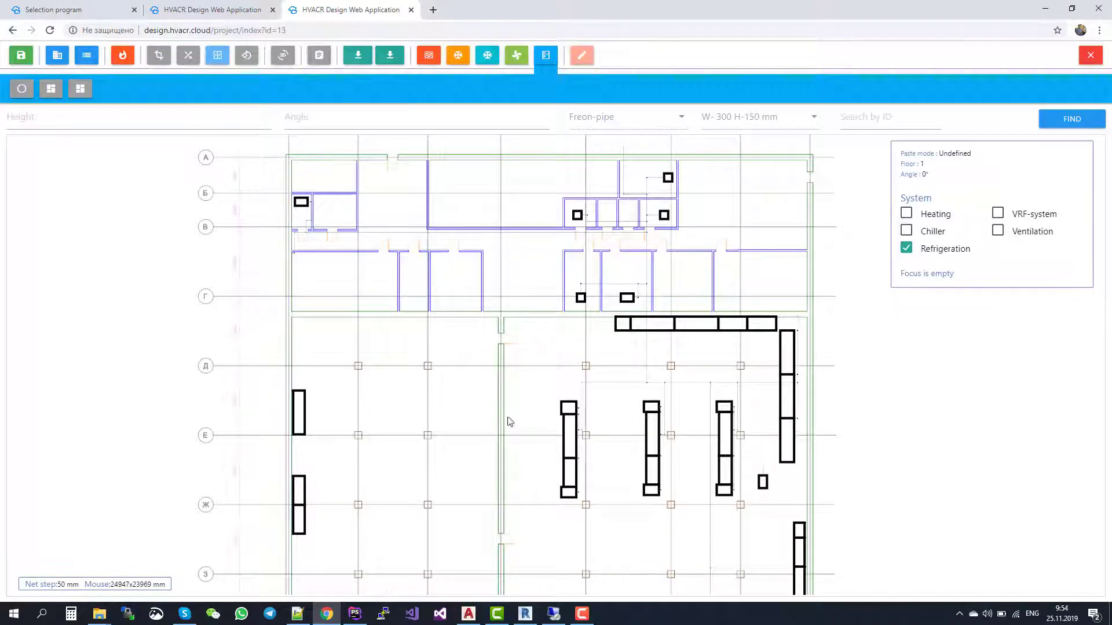
Step: Zoom in and out on the refrigeration floor plan to frame the units and display cases
scroll(480, 398, down, 1)
scroll(497, 442, up, 1)
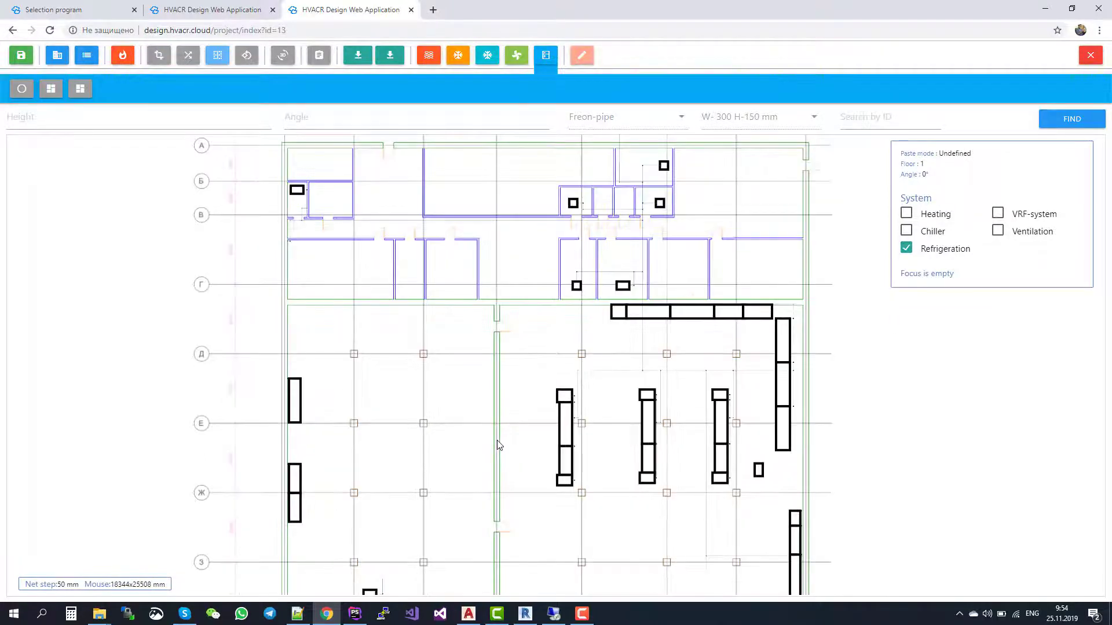
scroll(497, 440, up, 1)
scroll(496, 437, down, 1)
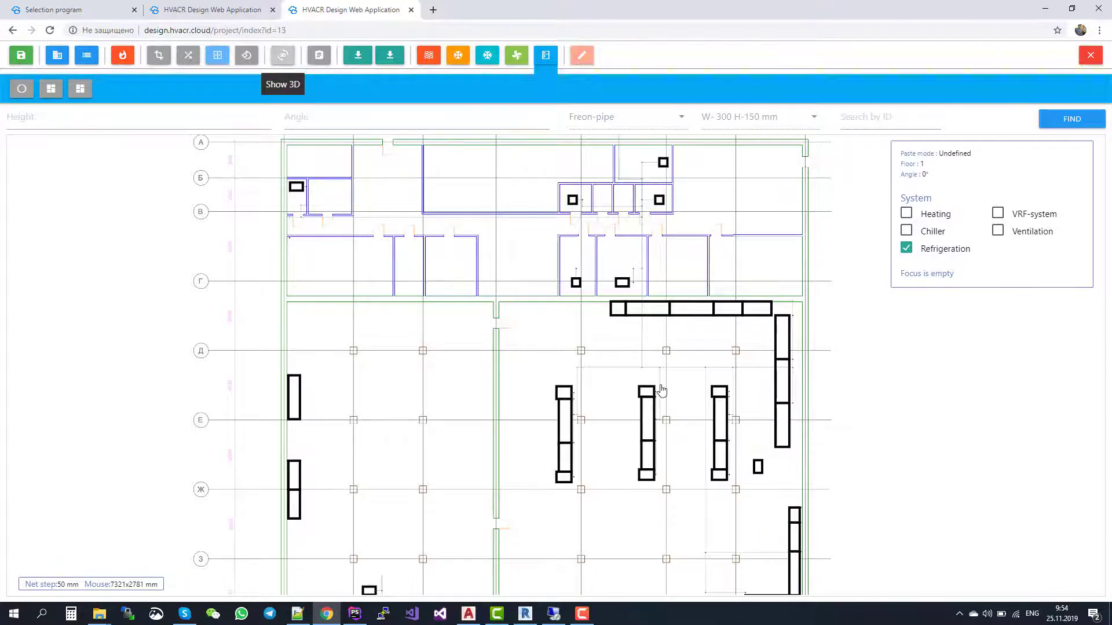
Step: Orbit and zoom the 3D model around the refrigeration units, display cases and freon pipes
drag(584, 307, 803, 300)
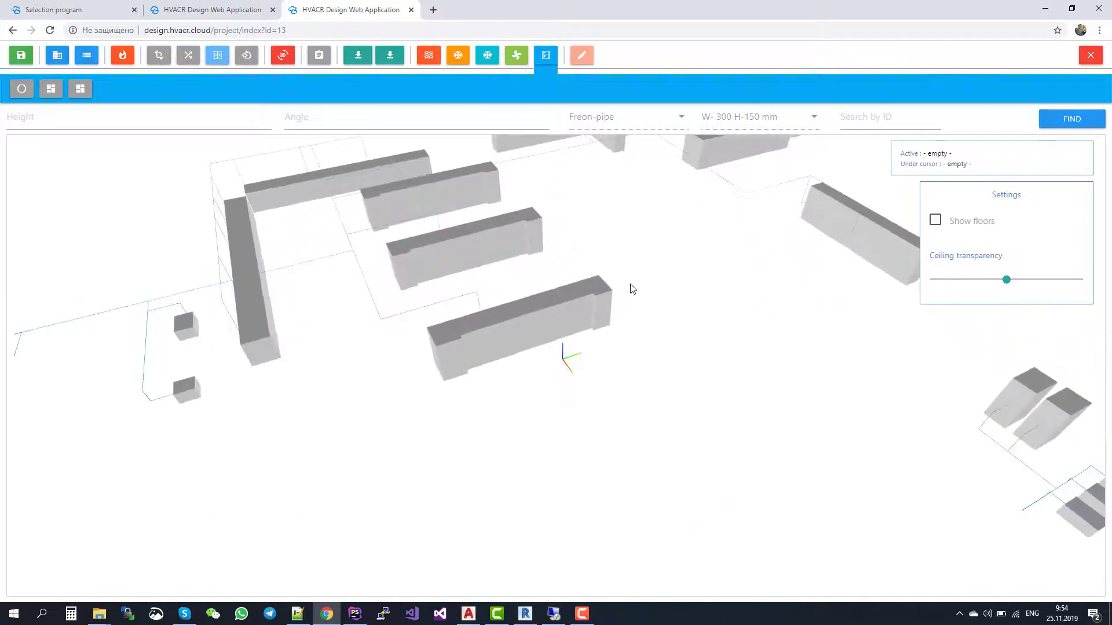
scroll(632, 288, down, 1)
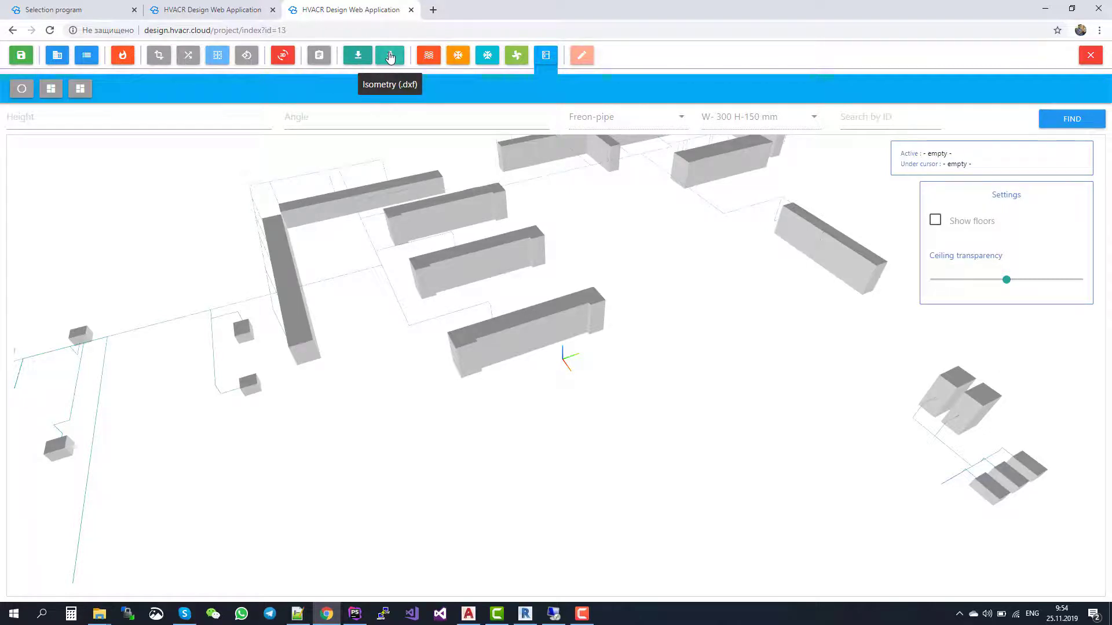
scroll(438, 222, down, 1)
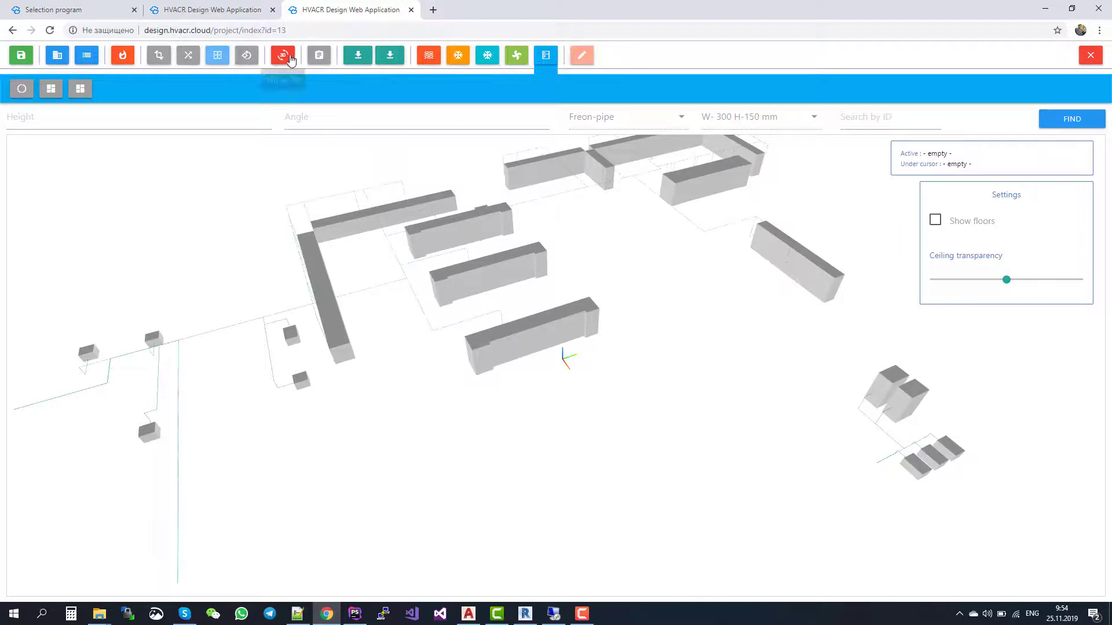
Step: Return to the multi-storey project's 2D floor plan in ventilation mode
click(243, 10)
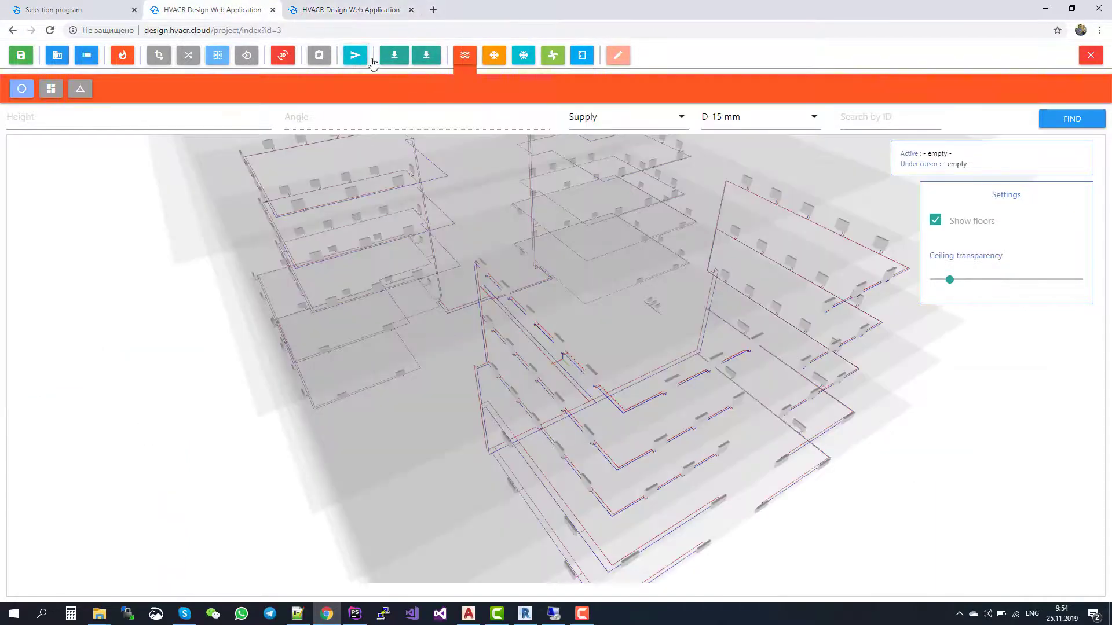
click(282, 55)
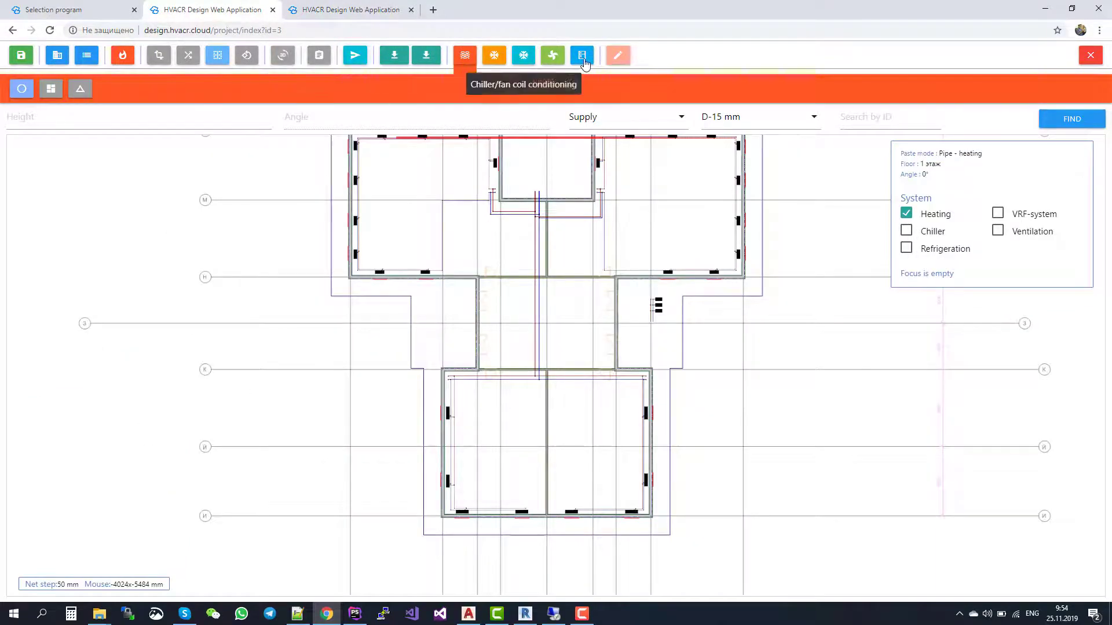
click(558, 55)
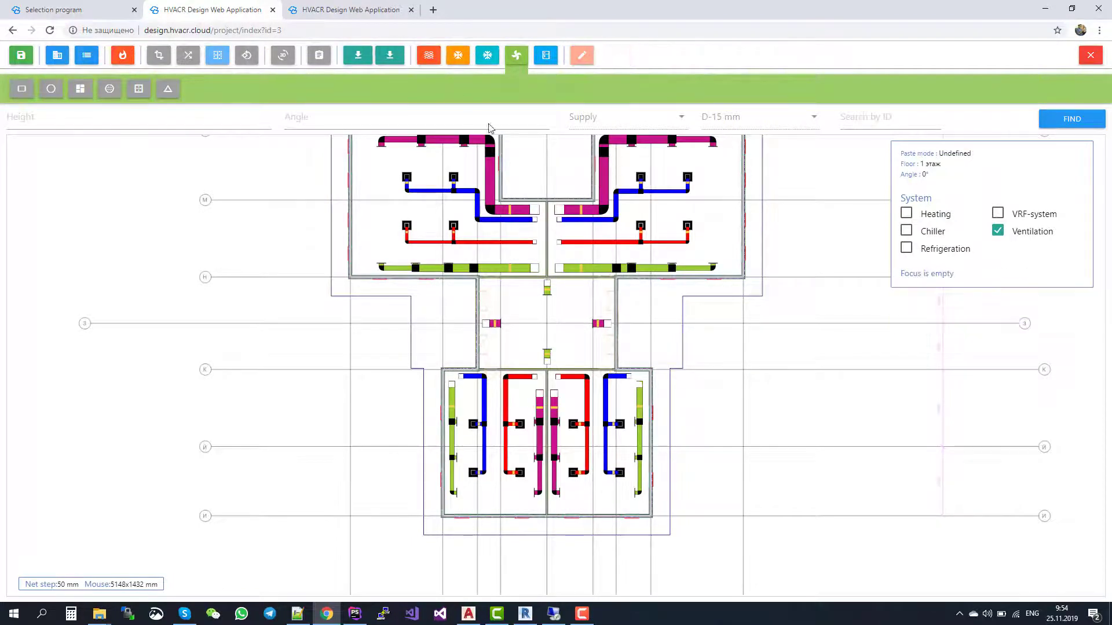
Step: Select duct 128, then its entire ventilation system via Actions > Select system
click(498, 220)
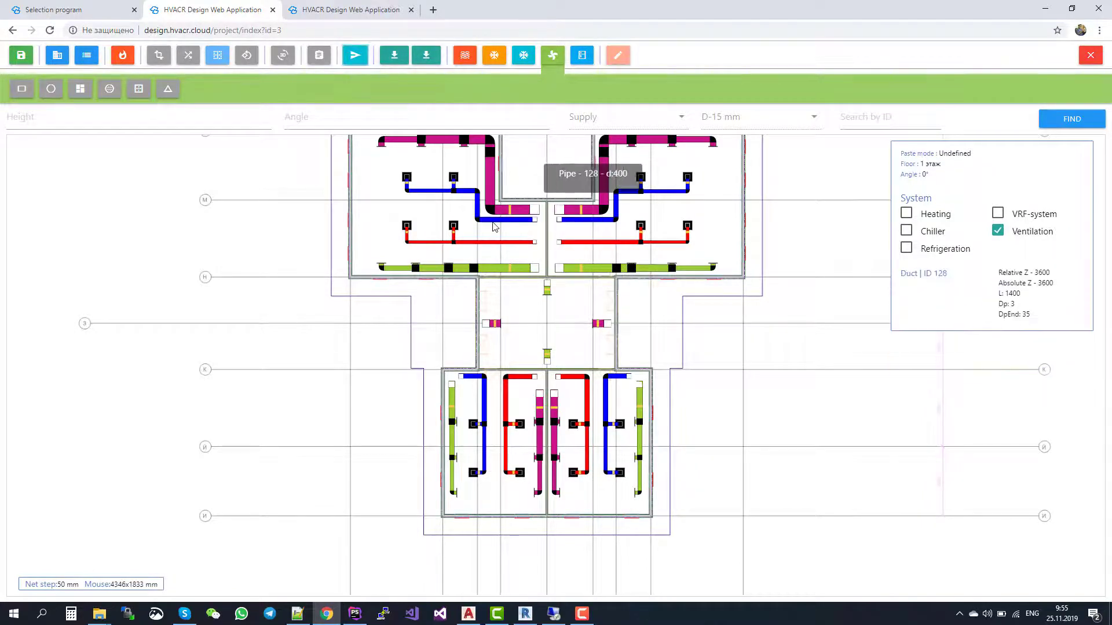
right_click(492, 221)
mouse_move(531, 262)
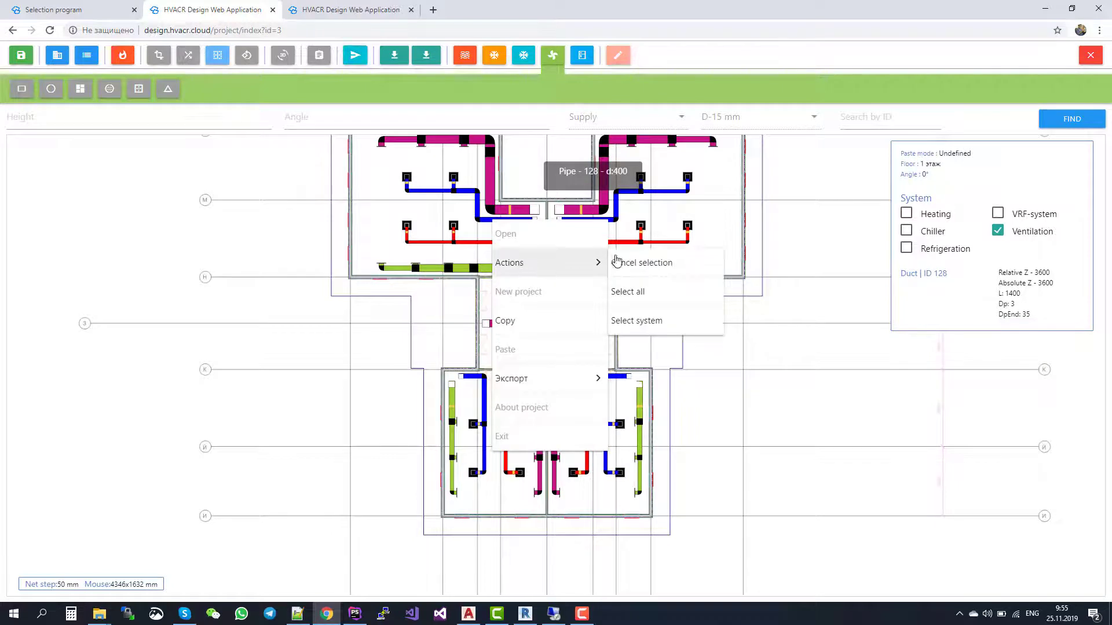
click(649, 322)
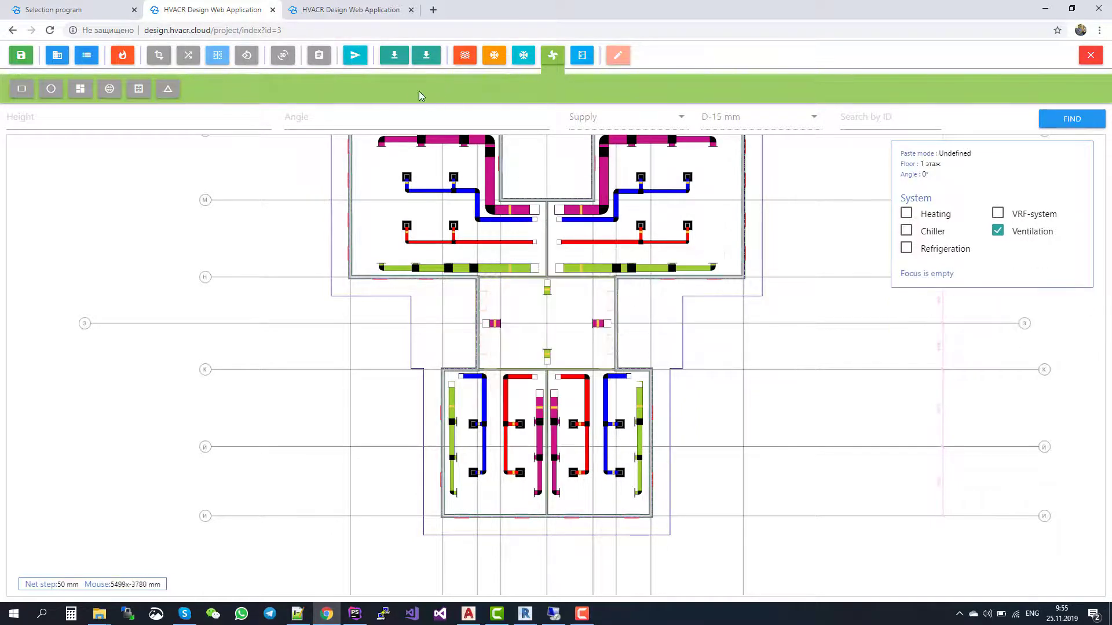
Step: Download the plan as 25.11.119.dxf and open it in AutoCAD 2019
click(397, 58)
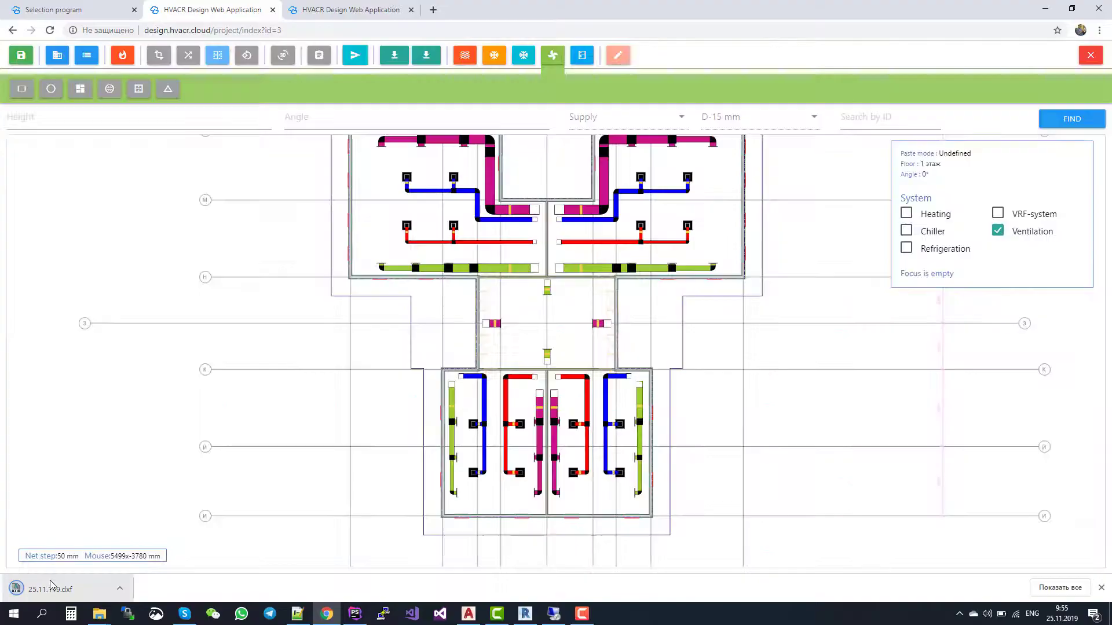
click(51, 586)
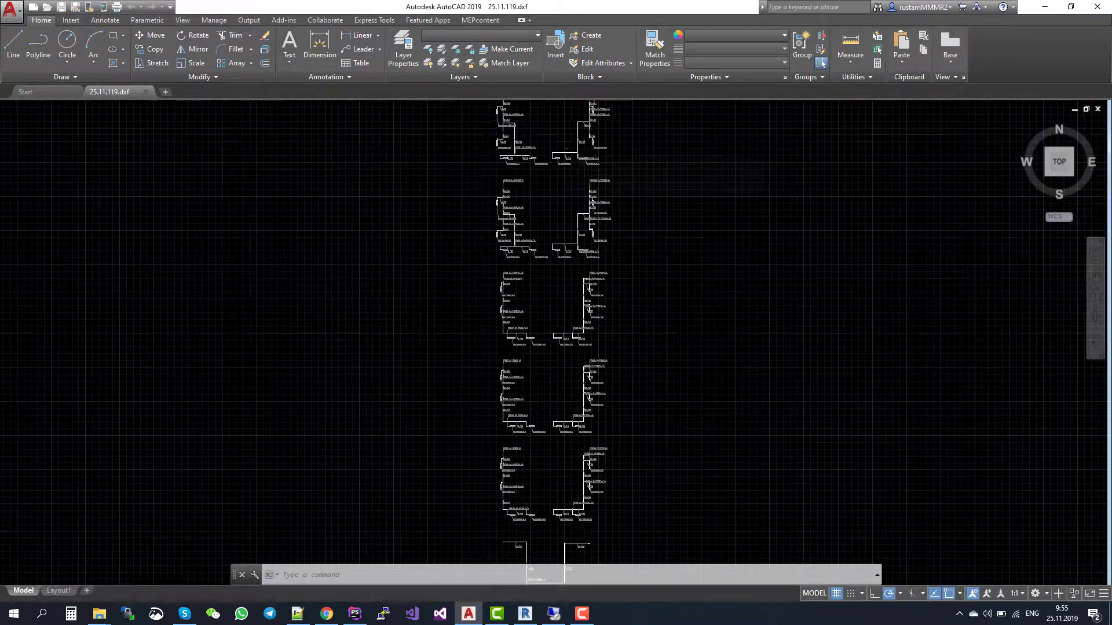
Step: Zoom and pan to inspect pipe branch schematics labelled 10/18 and 8/15
scroll(566, 133, up, 5)
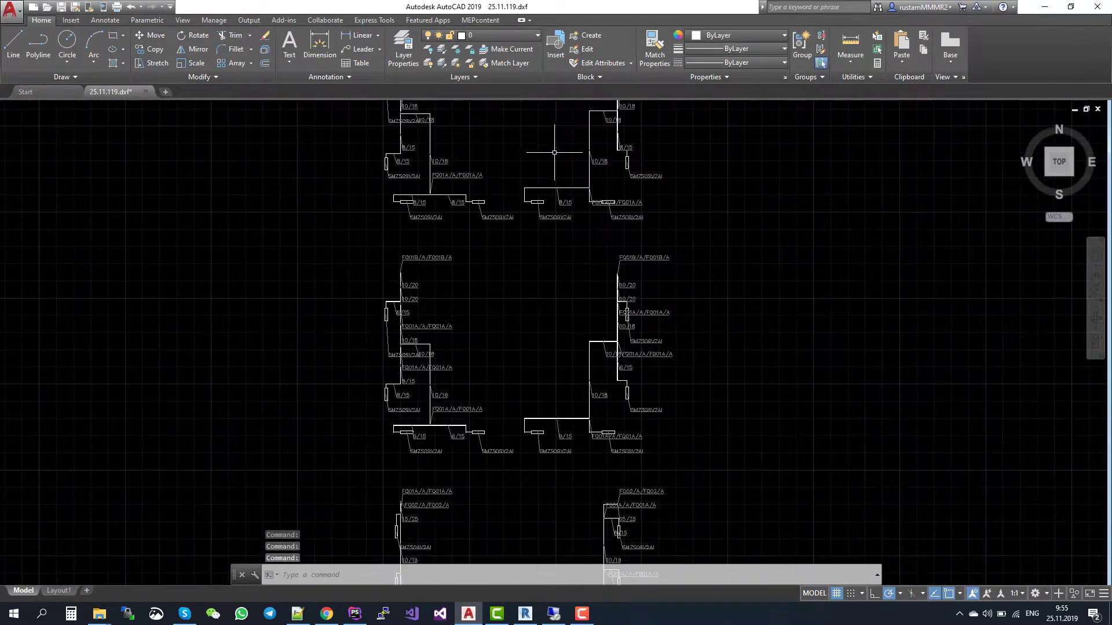
click(1096, 280)
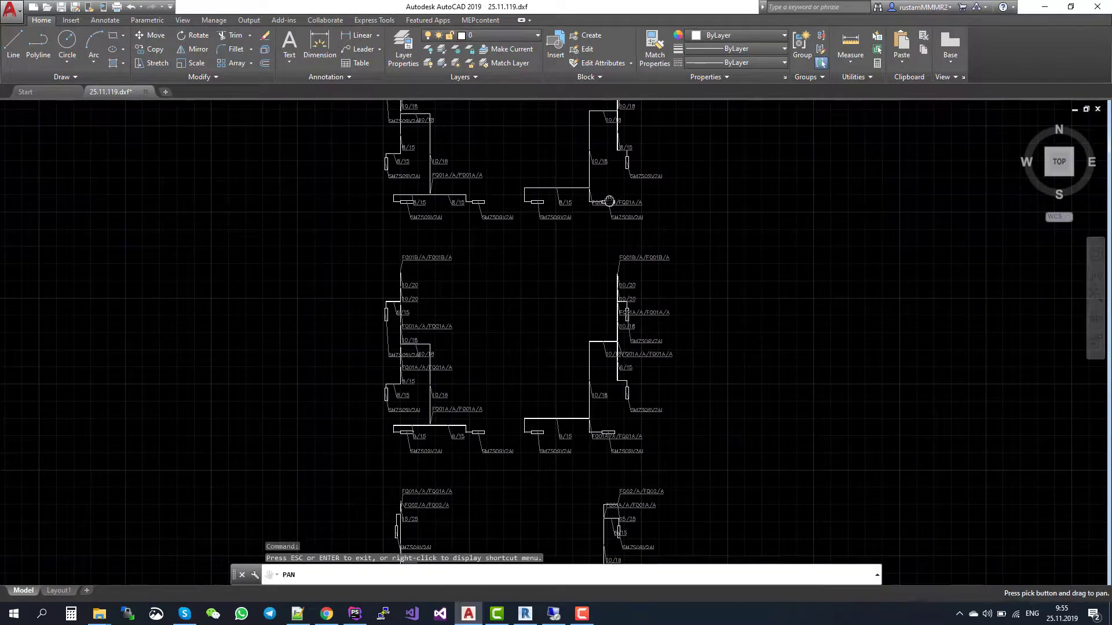
mouse_move(602, 203)
mouse_down()
mouse_move(658, 342)
mouse_move(631, 212)
mouse_up()
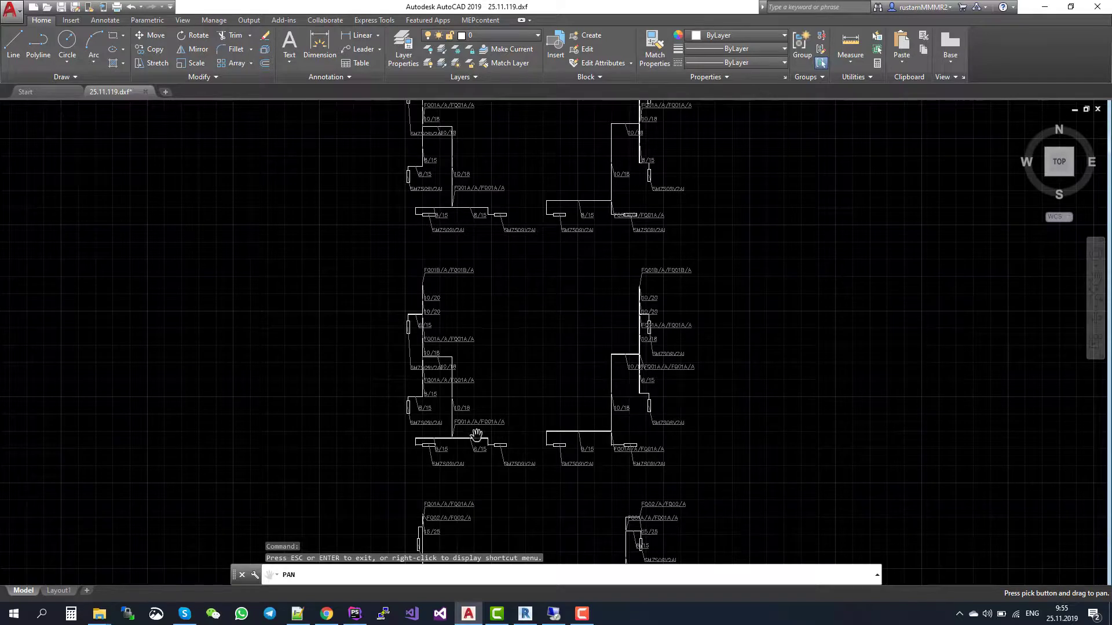
Step: Download the isometry as 25.11.119 (1).dxf and open it in AutoCAD
click(323, 614)
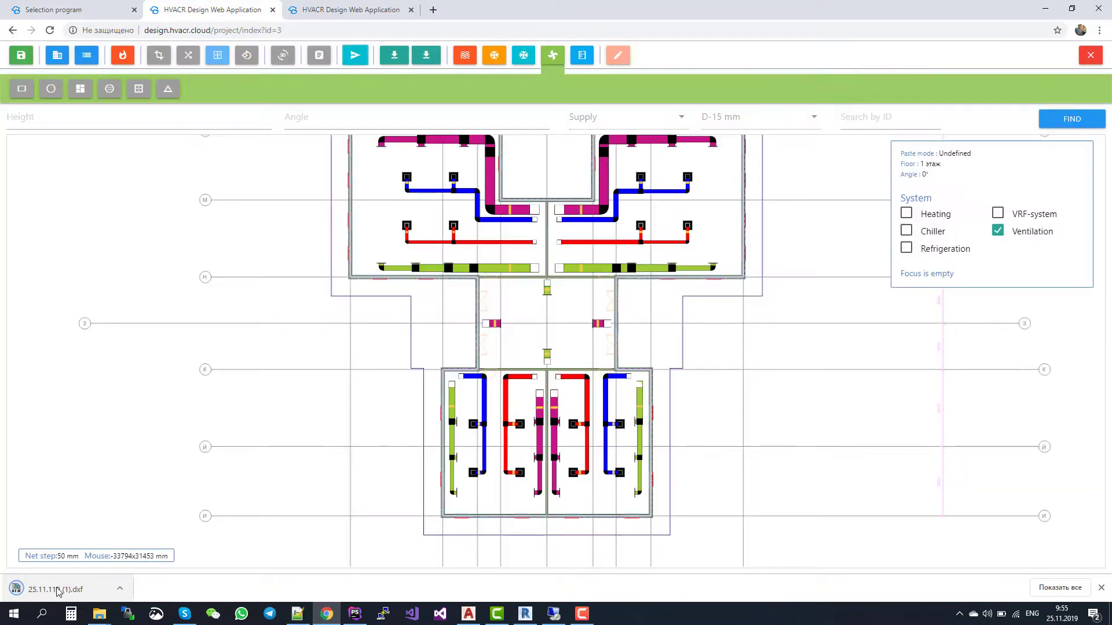
click(50, 588)
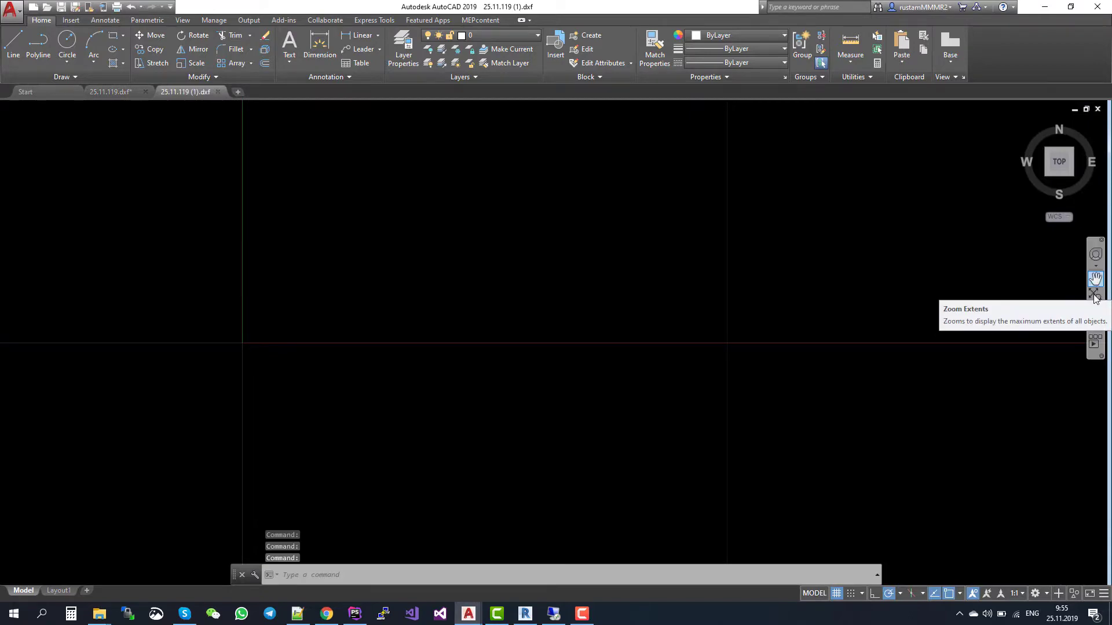
Step: Zoom to extents to show the full isometric pipe schematic in 25.11.119 (1).dxf
click(1095, 296)
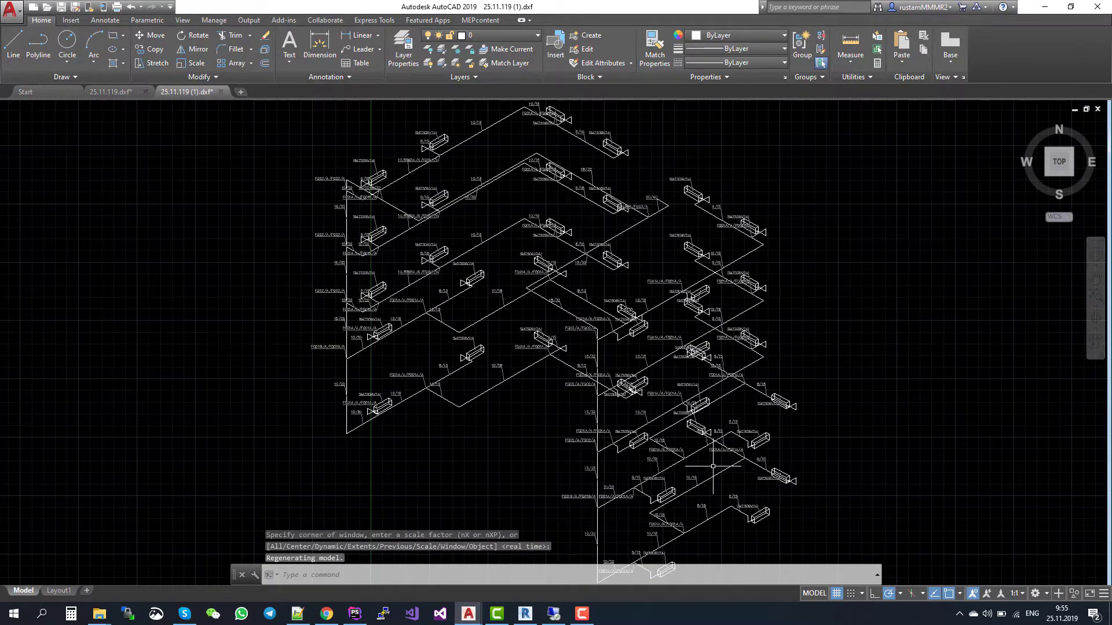